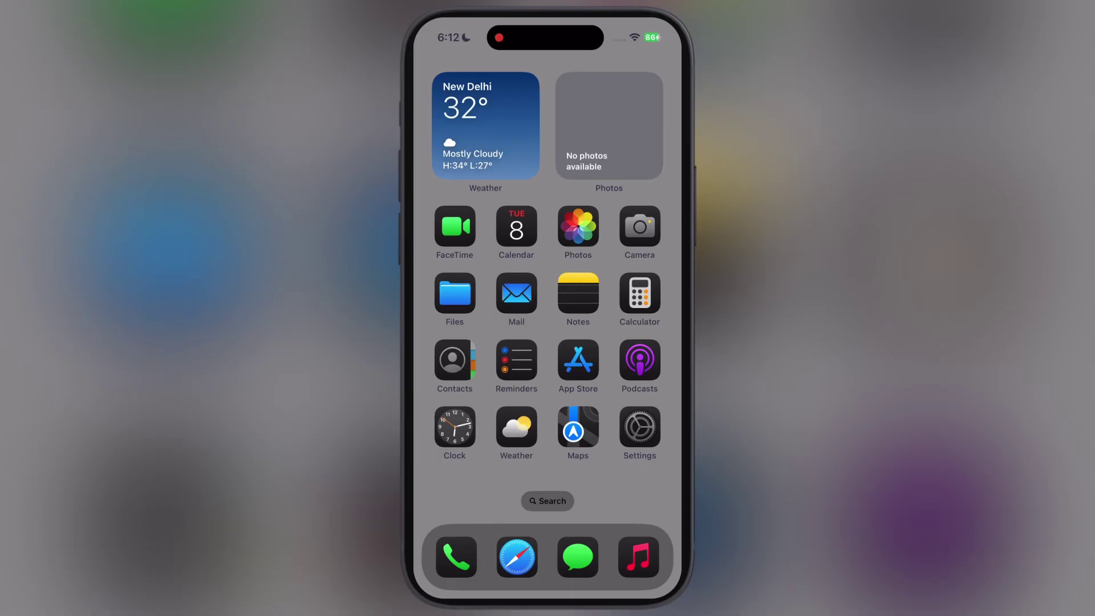
# - Launch Filza from the home screen's second page and navigate up to the root folder
pyautogui.moveTo(633, 342); pyautogui.dragTo(462, 343)
pyautogui.moveTo(640, 426); pyautogui.dragTo(640, 426)
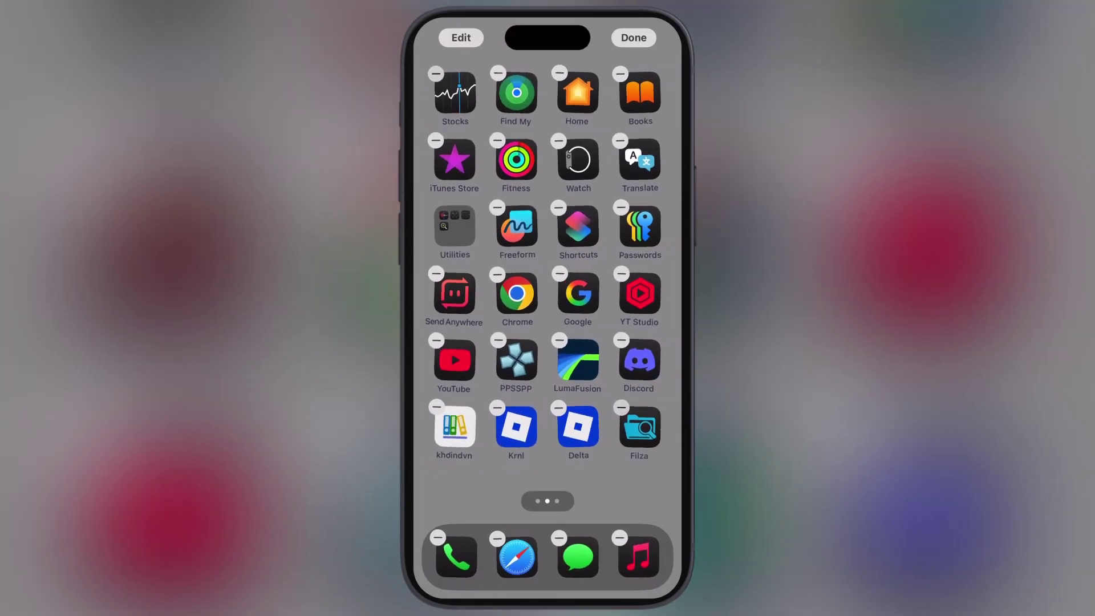
pyautogui.click(634, 38)
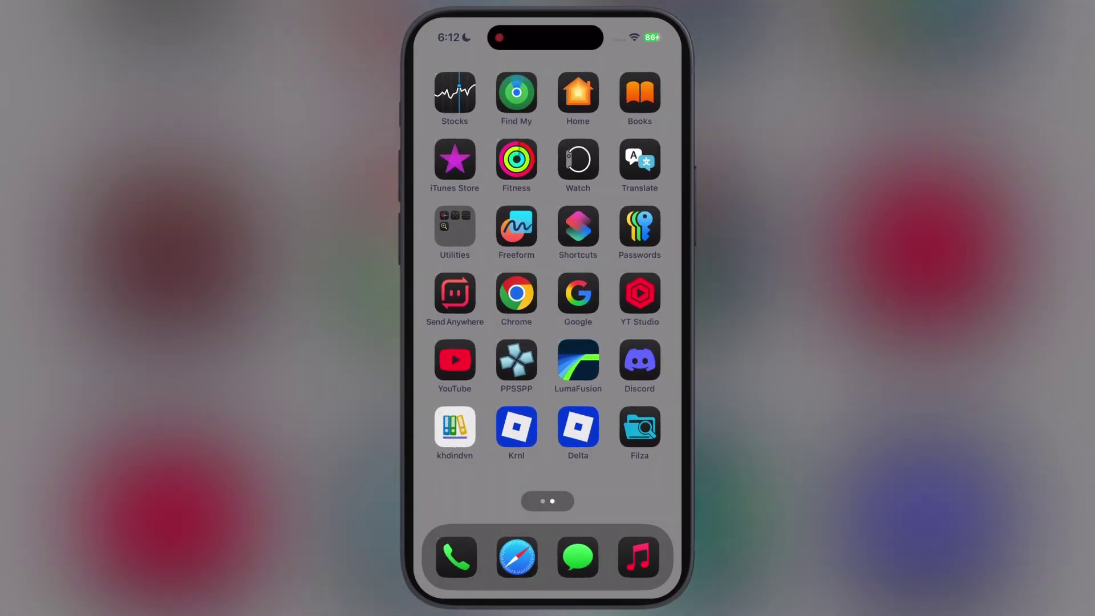
pyautogui.click(641, 426)
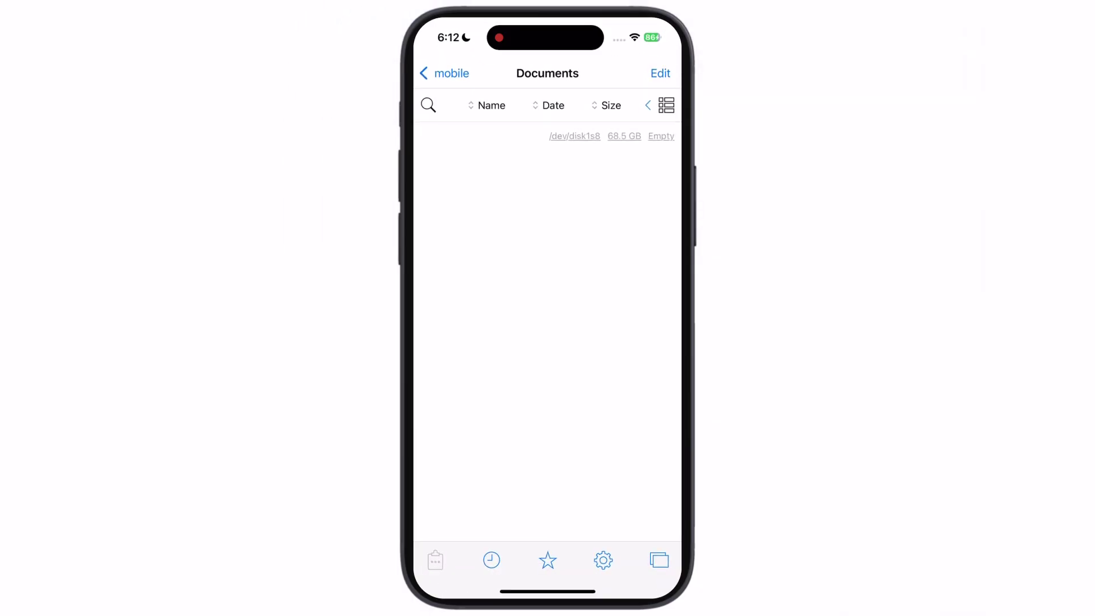
pyautogui.click(428, 73)
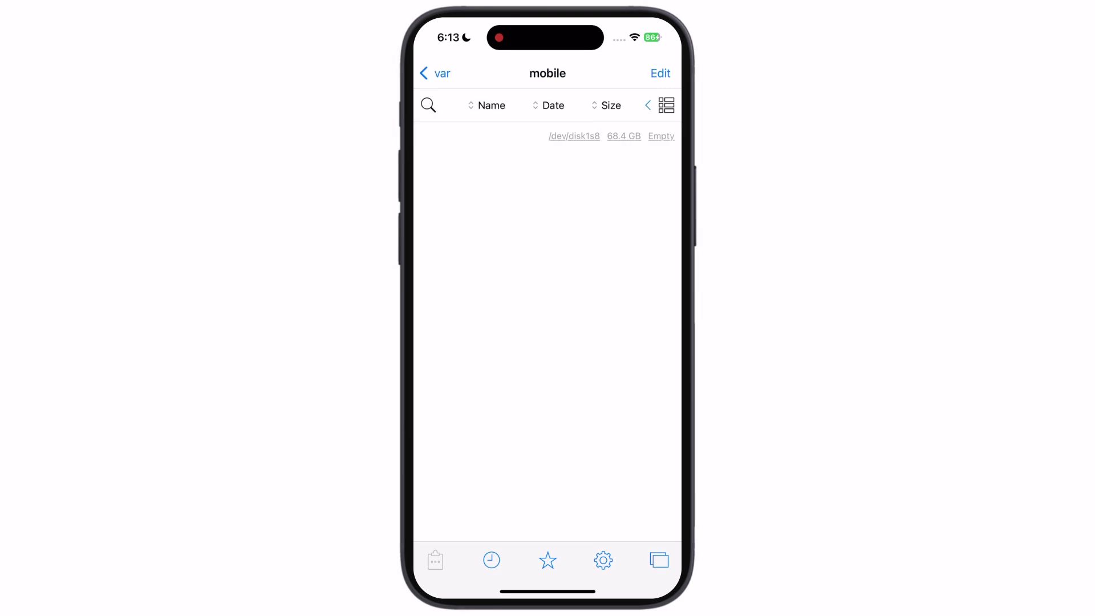
pyautogui.click(428, 73)
pyautogui.click(429, 73)
pyautogui.scroll(-3, 548, 342)
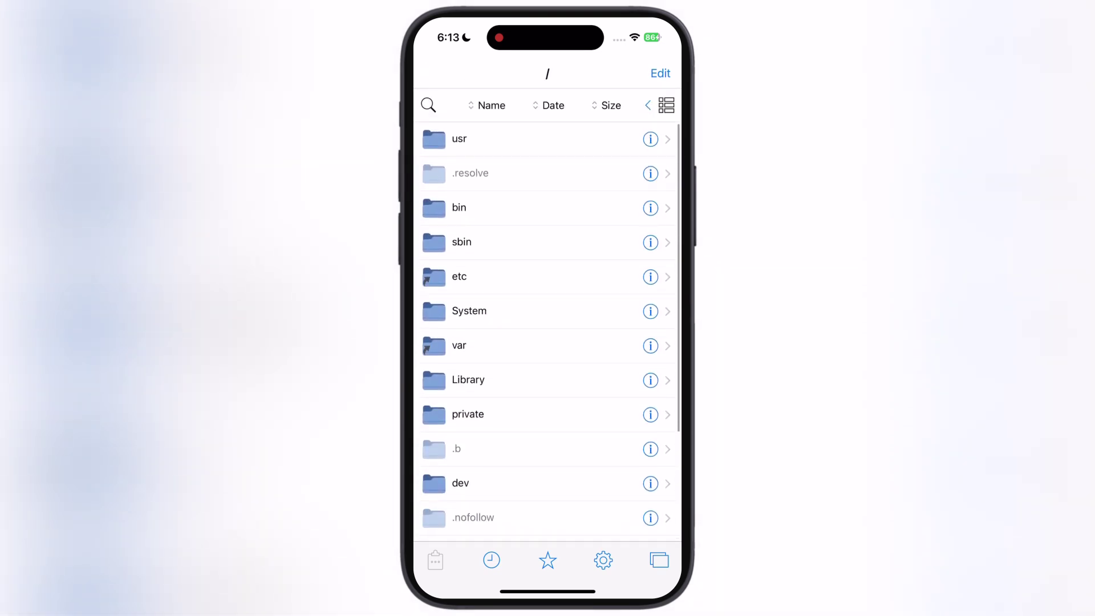
# - Browse Filza's Settings, Favorites and Recents tabs, switch to grid view, then close Filza
pyautogui.click(604, 560)
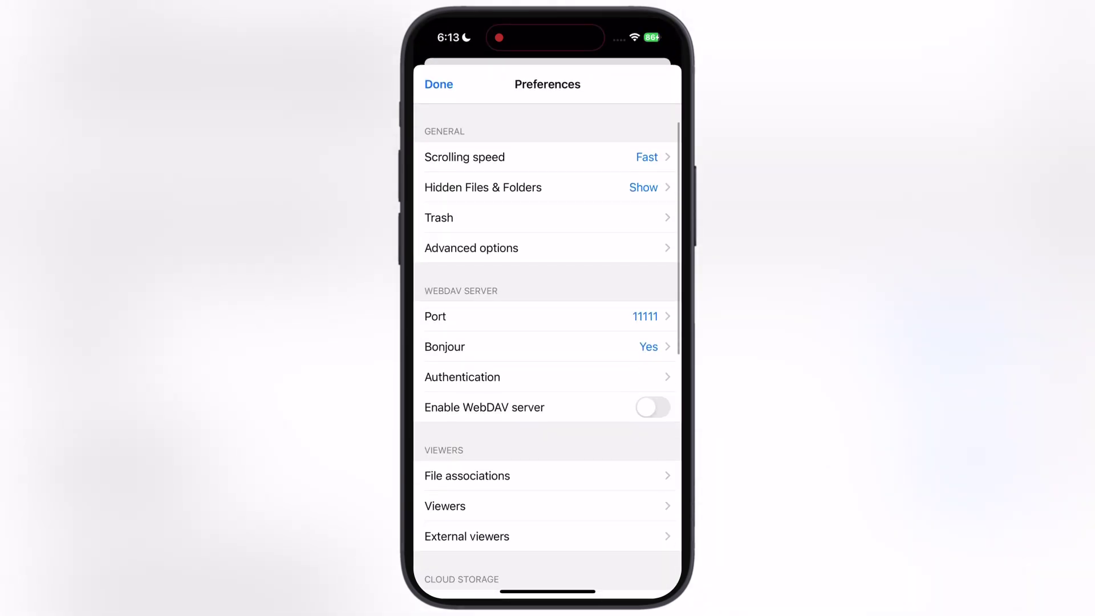
pyautogui.click(438, 84)
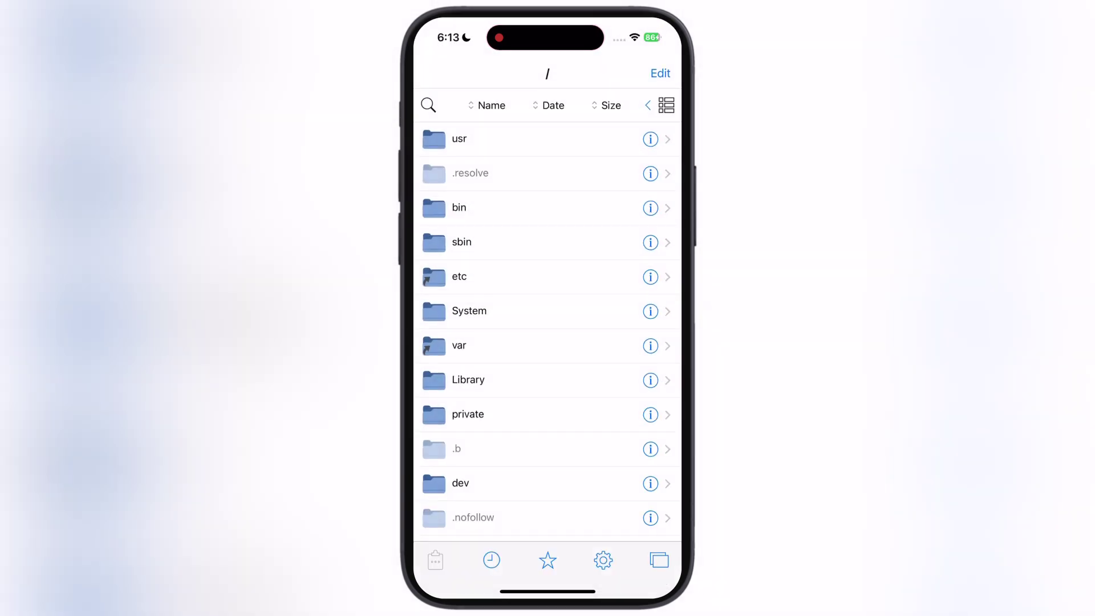
pyautogui.click(547, 560)
pyautogui.click(438, 84)
pyautogui.click(491, 560)
pyautogui.click(438, 84)
pyautogui.scroll(-5, 547, 342)
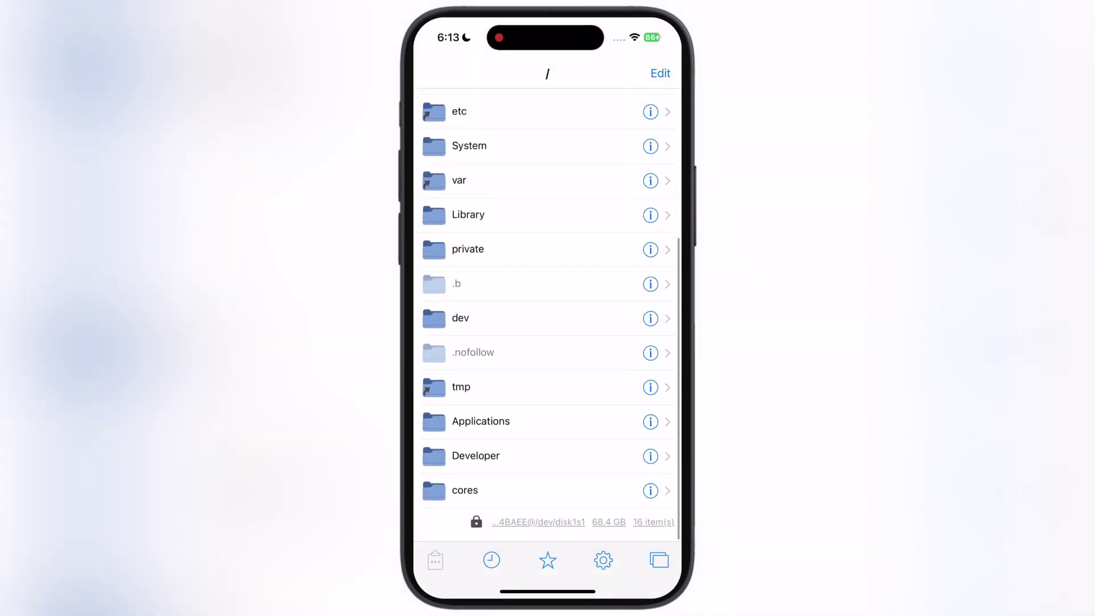
pyautogui.scroll(5, 548, 342)
pyautogui.click(648, 104)
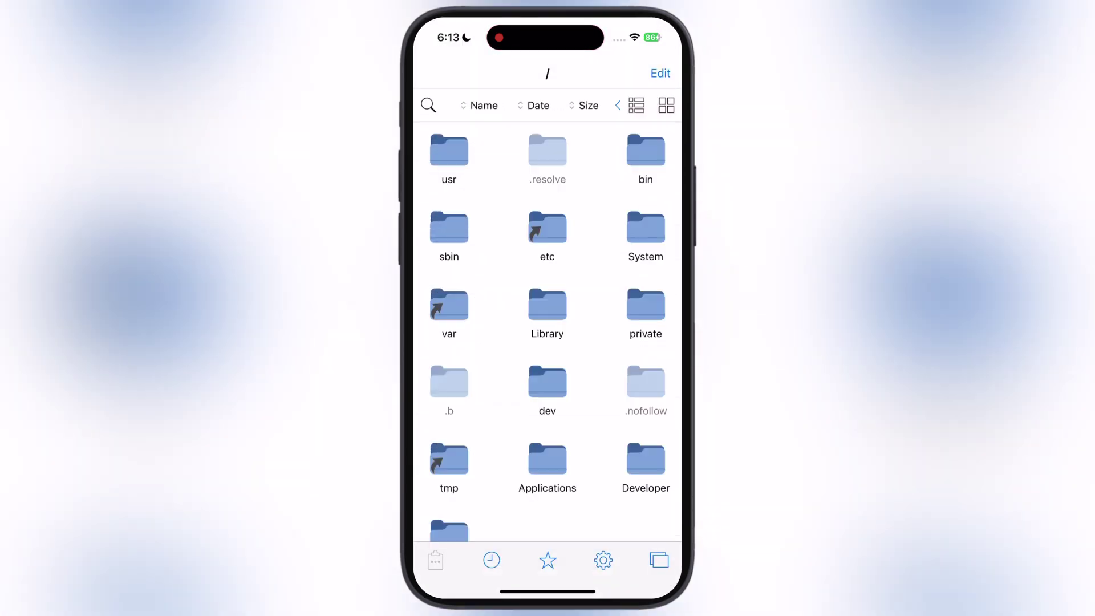
pyautogui.scroll(-3, 547, 343)
pyautogui.scroll(3, 547, 343)
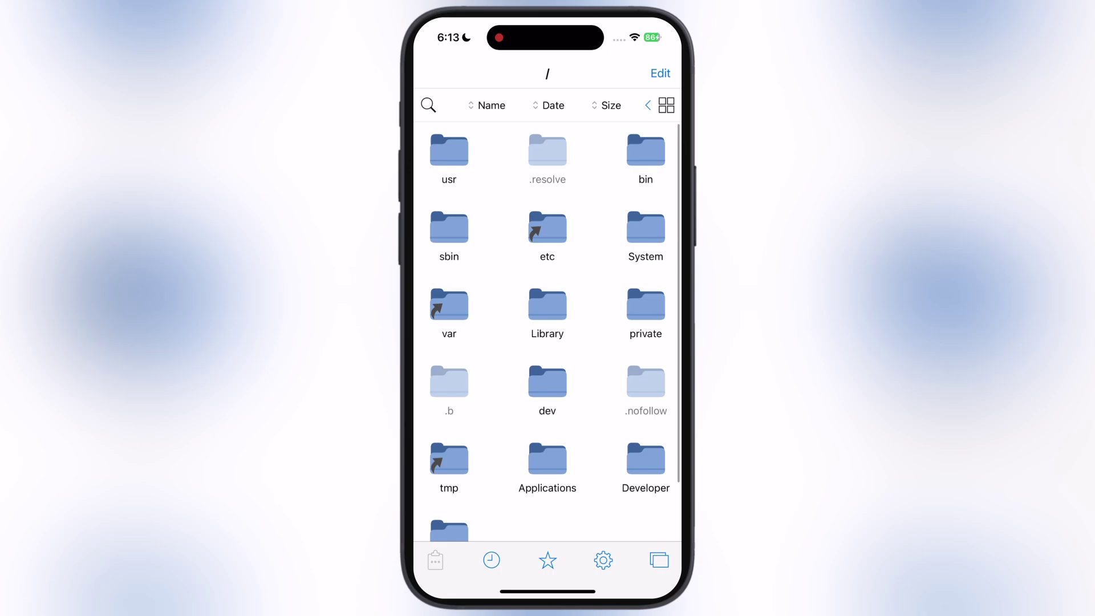
pyautogui.moveTo(548, 591); pyautogui.dragTo(548, 342)
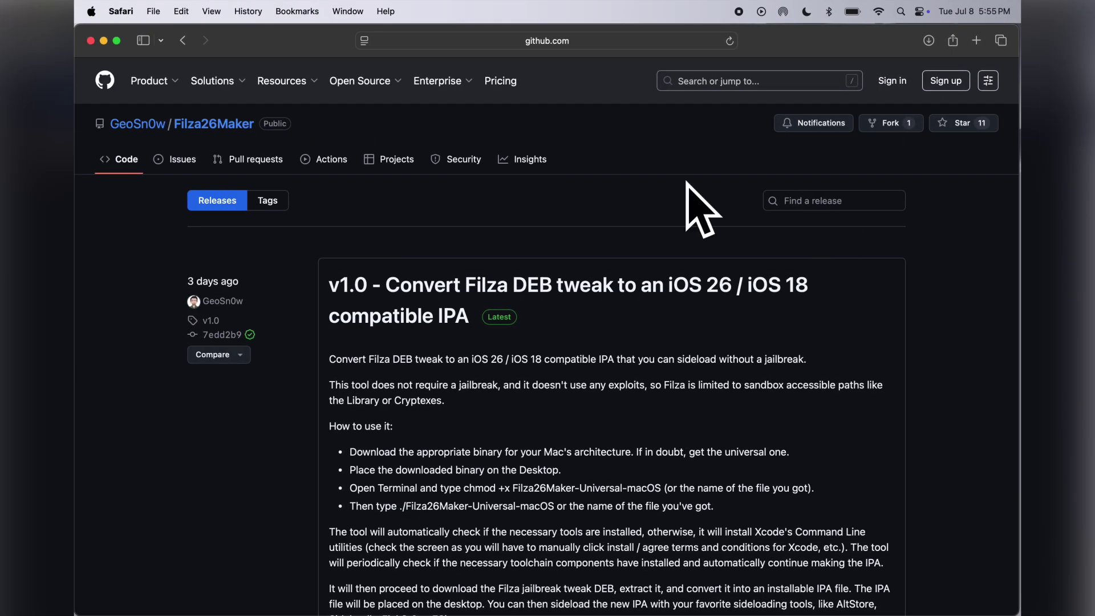
pyautogui.scroll(-2, 617, 238)
pyautogui.scroll(-8, 616, 238)
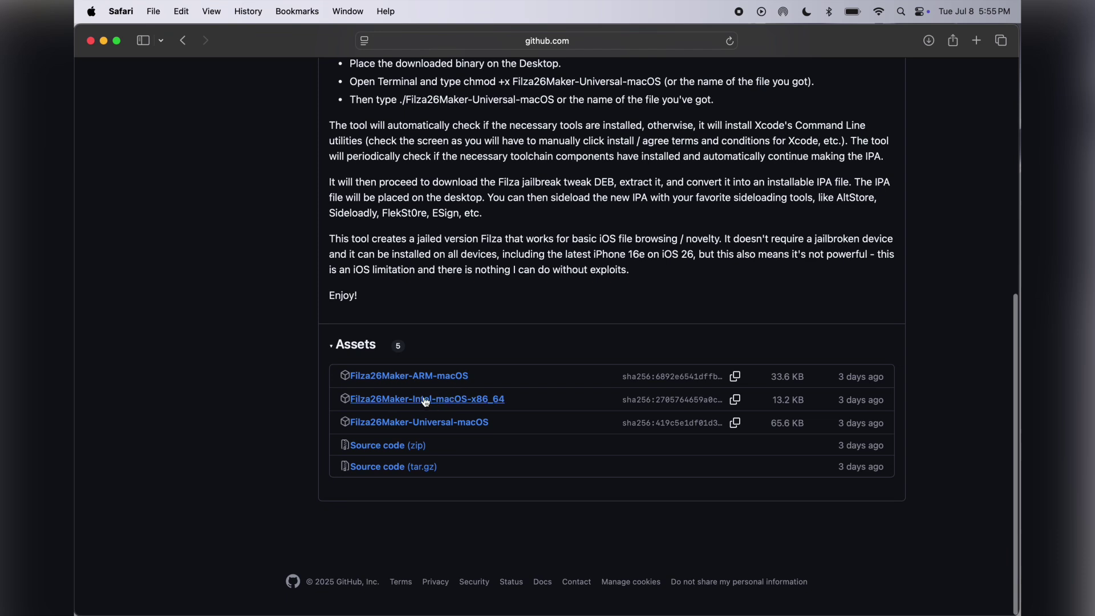
# - Download the Filza26Maker-ARM-macOS asset and move it from Downloads to the Desktop
pyautogui.click(416, 379)
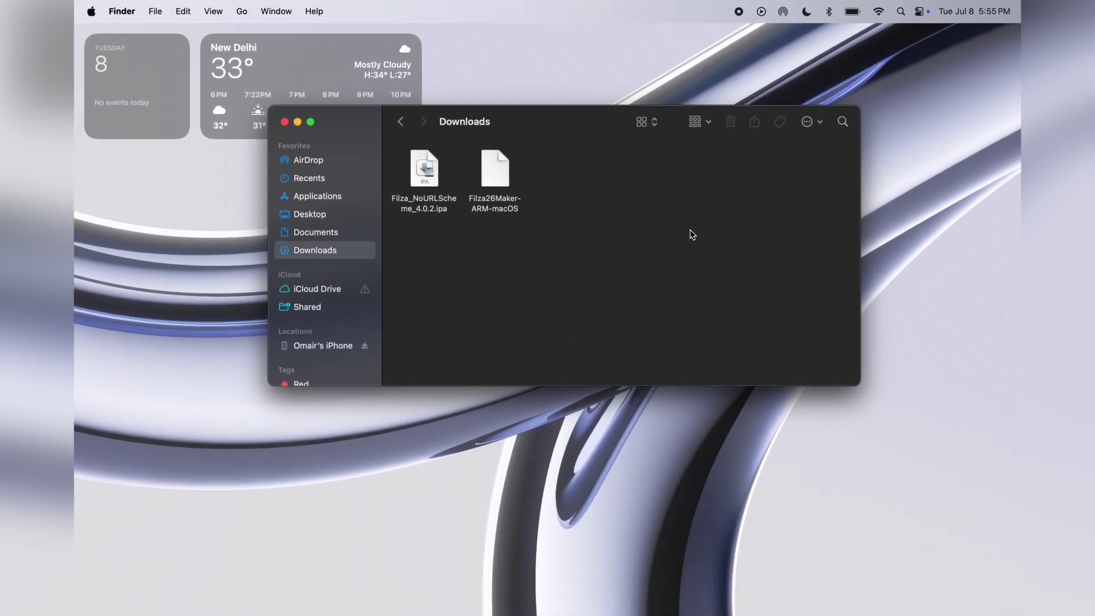
pyautogui.moveTo(496, 172); pyautogui.dragTo(918, 125)
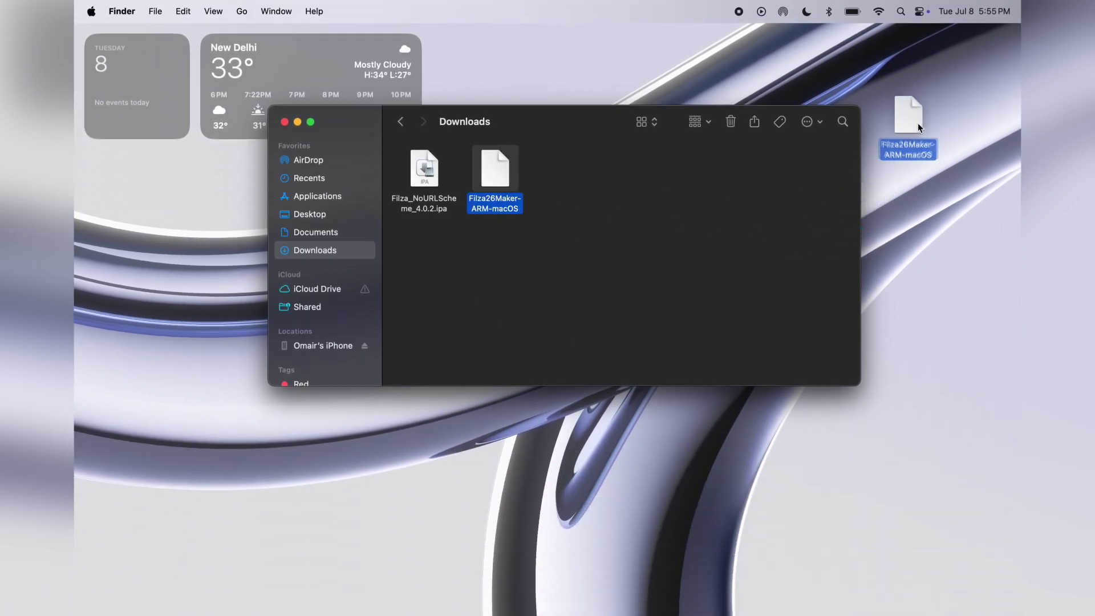
# - From Desktop, make Filza26Maker-ARM-macOS executable with chmod +x, then run it
pyautogui.click(285, 122)
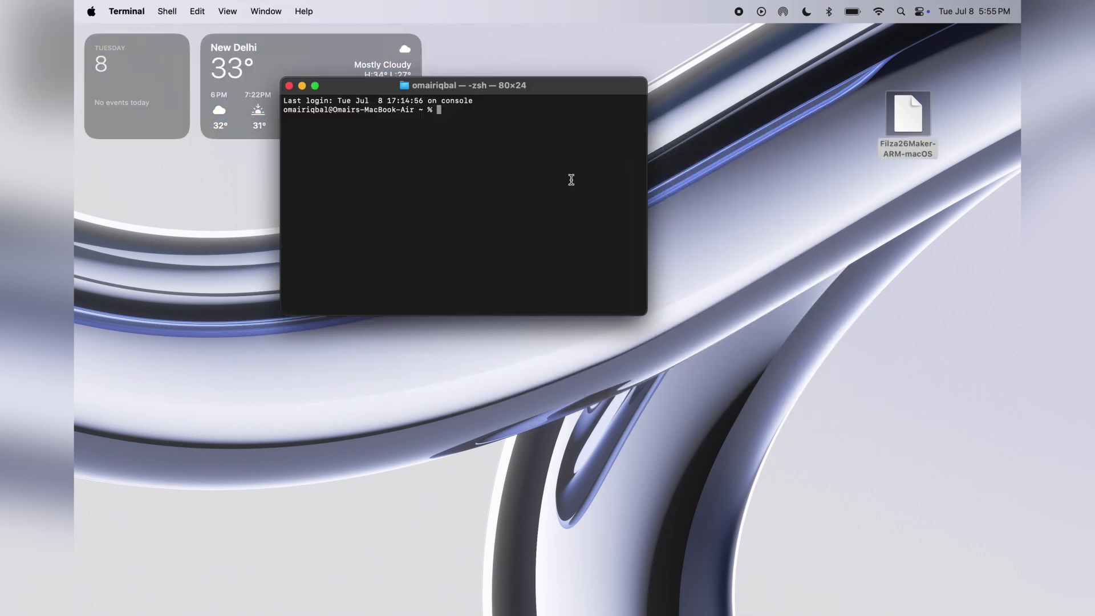
pyautogui.write('cd Des')
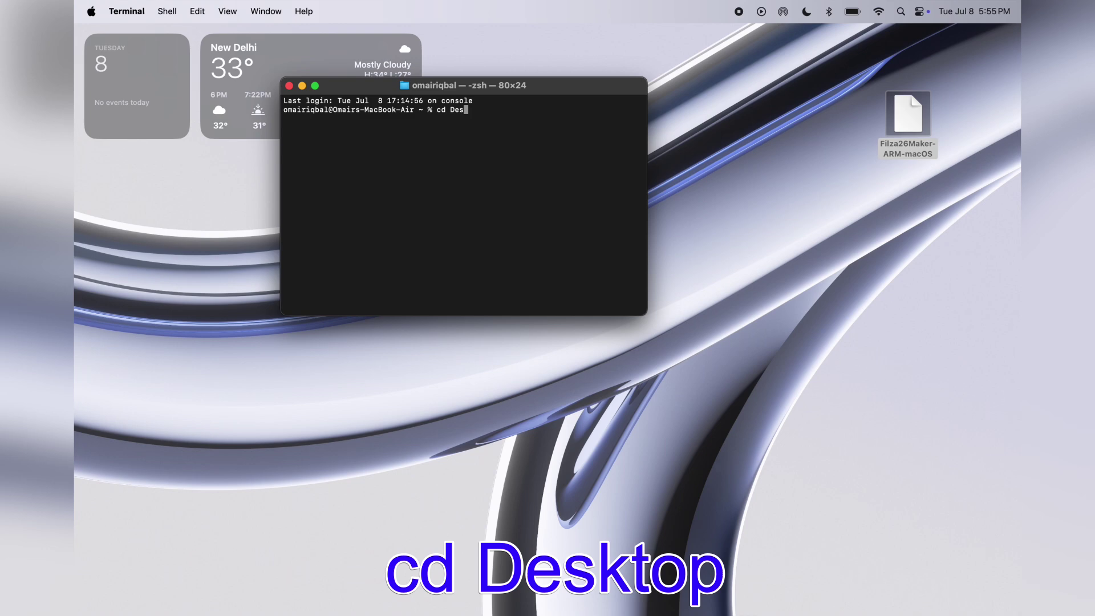
pyautogui.write(' to')
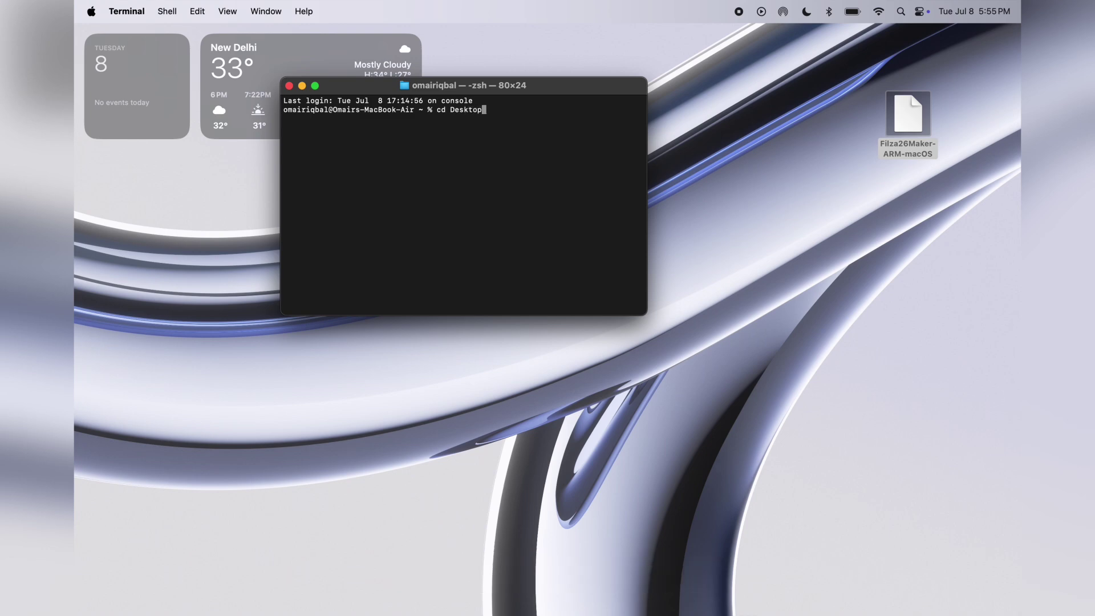
pyautogui.press('Return')
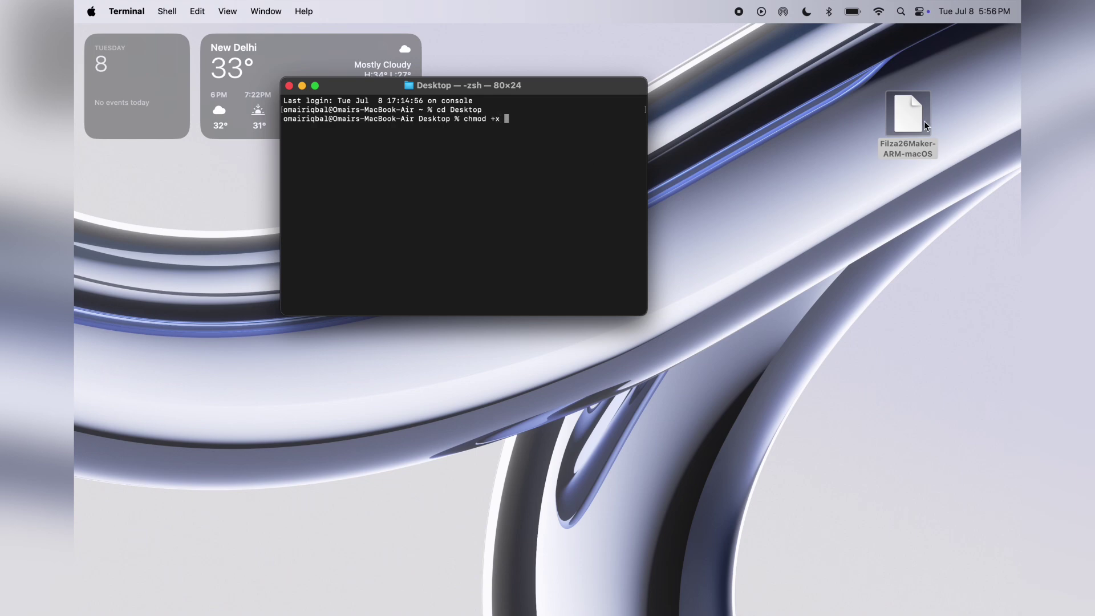
pyautogui.moveTo(923, 126); pyautogui.dragTo(578, 122)
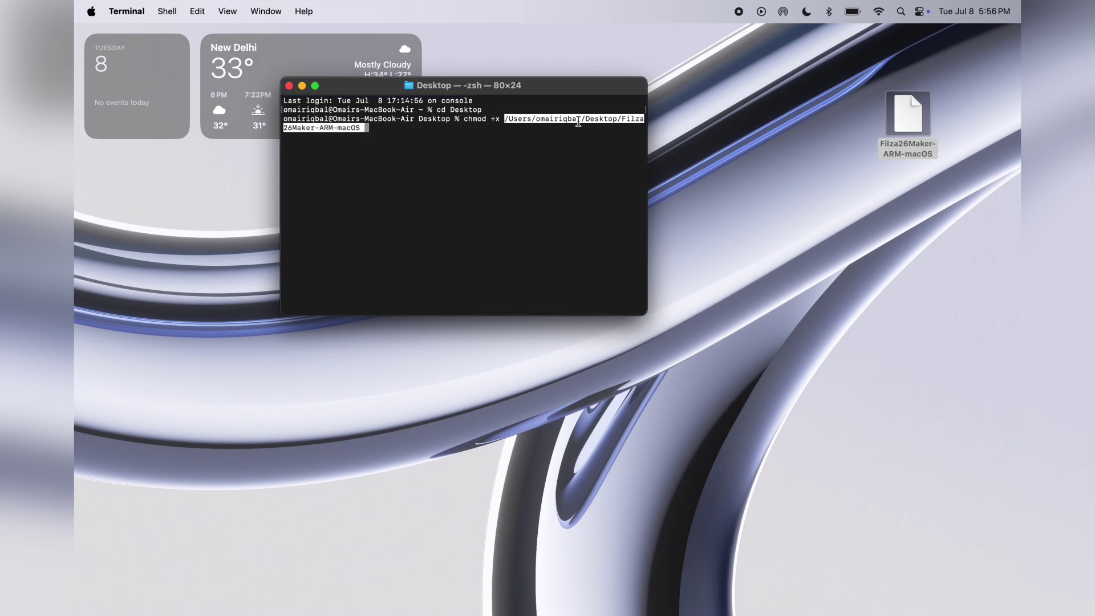
pyautogui.press('Return')
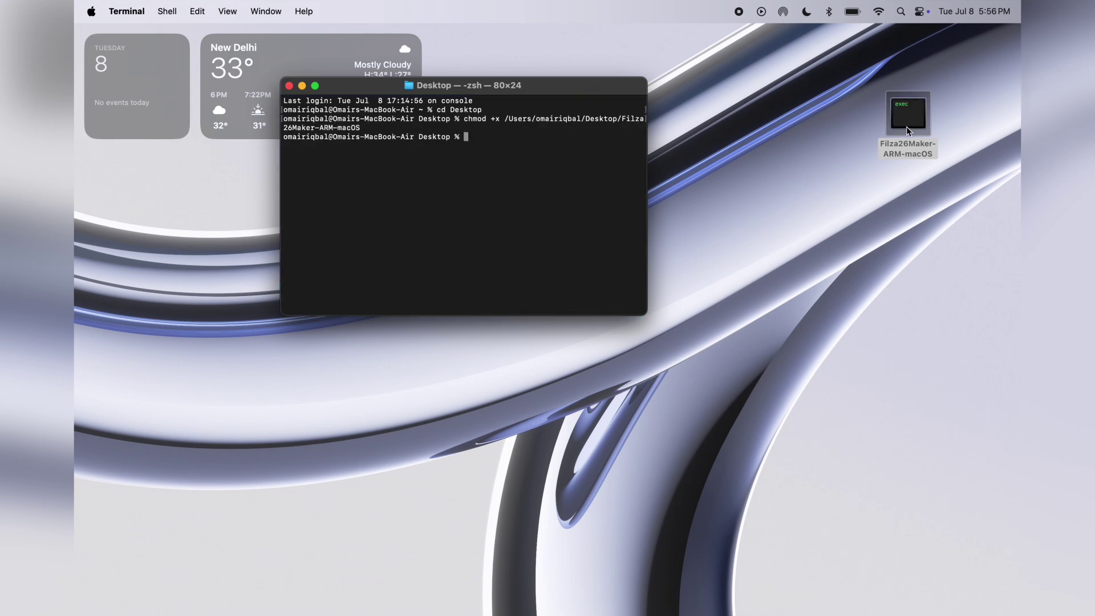
pyautogui.moveTo(908, 124); pyautogui.dragTo(523, 147)
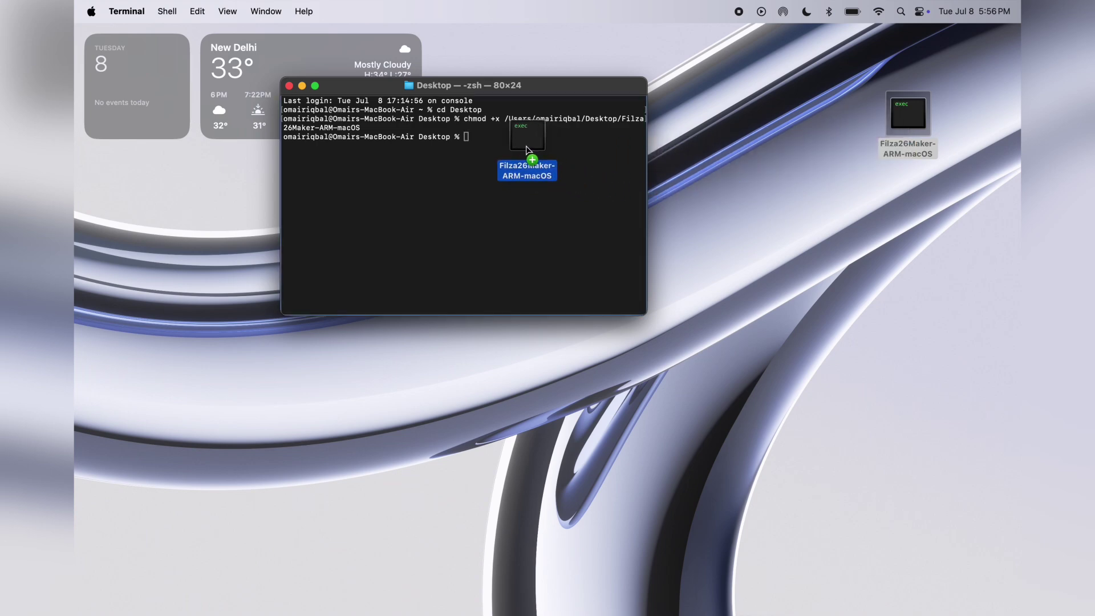
pyautogui.press('Return')
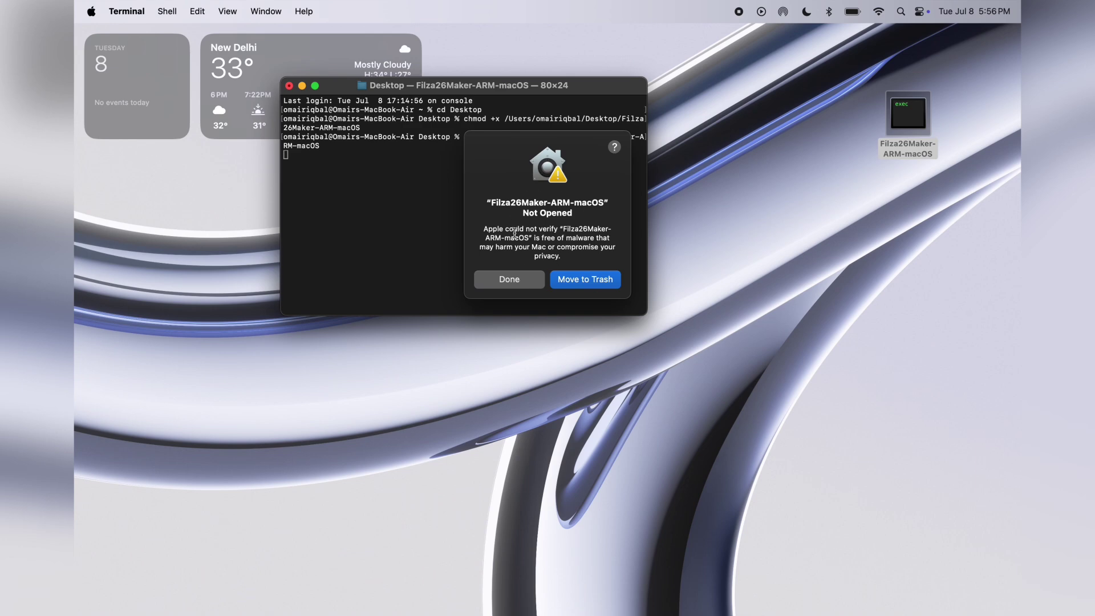
# - Allow Filza26Maker-ARM-macOS anyway under Privacy & Security, dismissing the Not Opened dialog
pyautogui.click(92, 12)
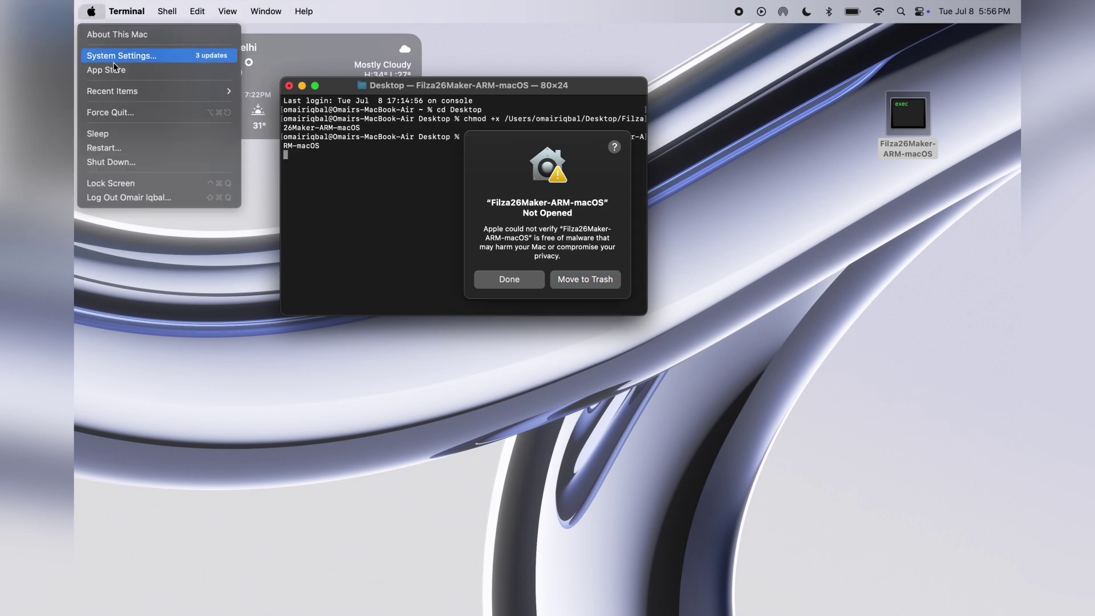
pyautogui.click(156, 57)
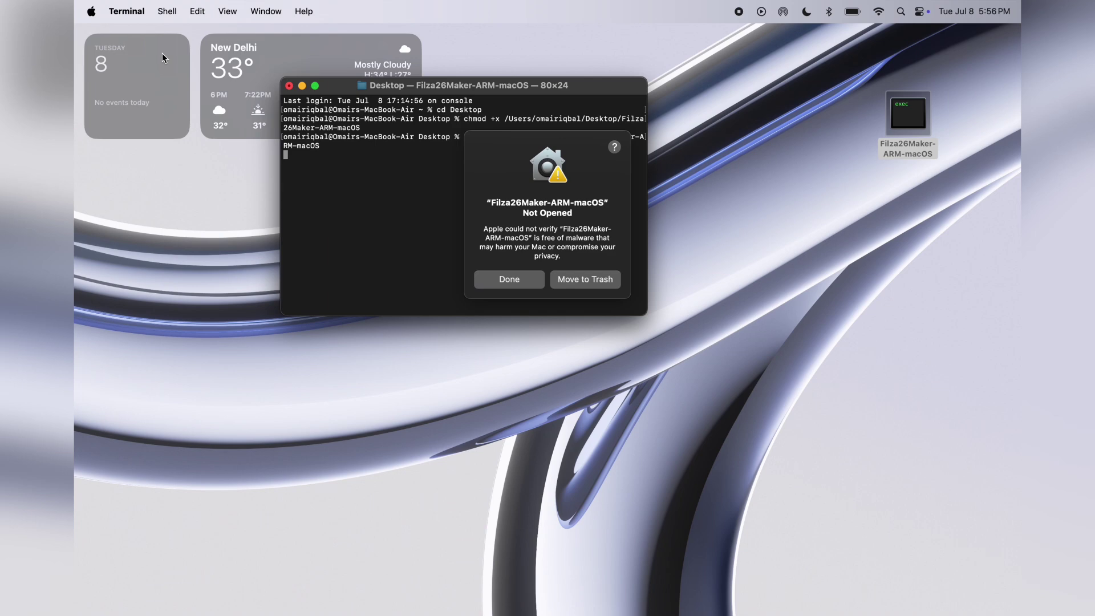
pyautogui.scroll(-5, 370, 257)
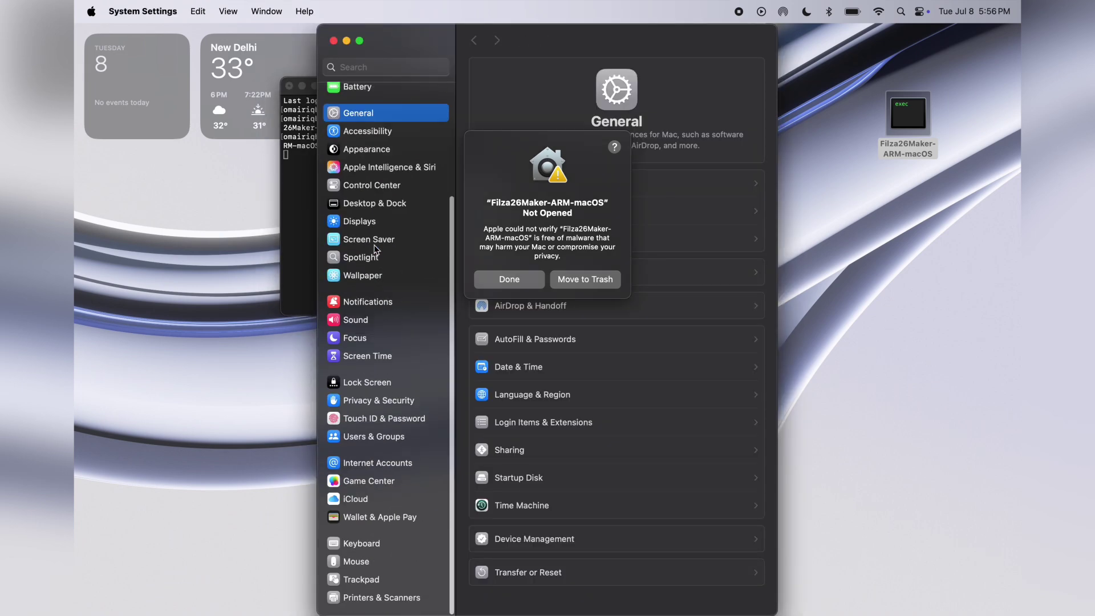
pyautogui.click(384, 409)
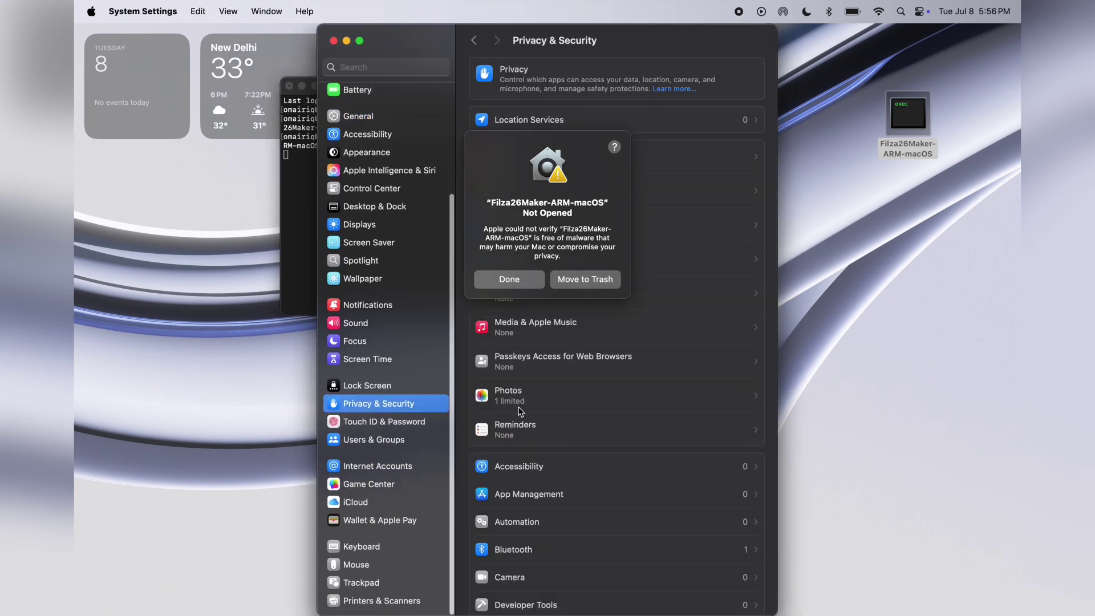
pyautogui.scroll(-10, 580, 411)
pyautogui.scroll(-1, 581, 410)
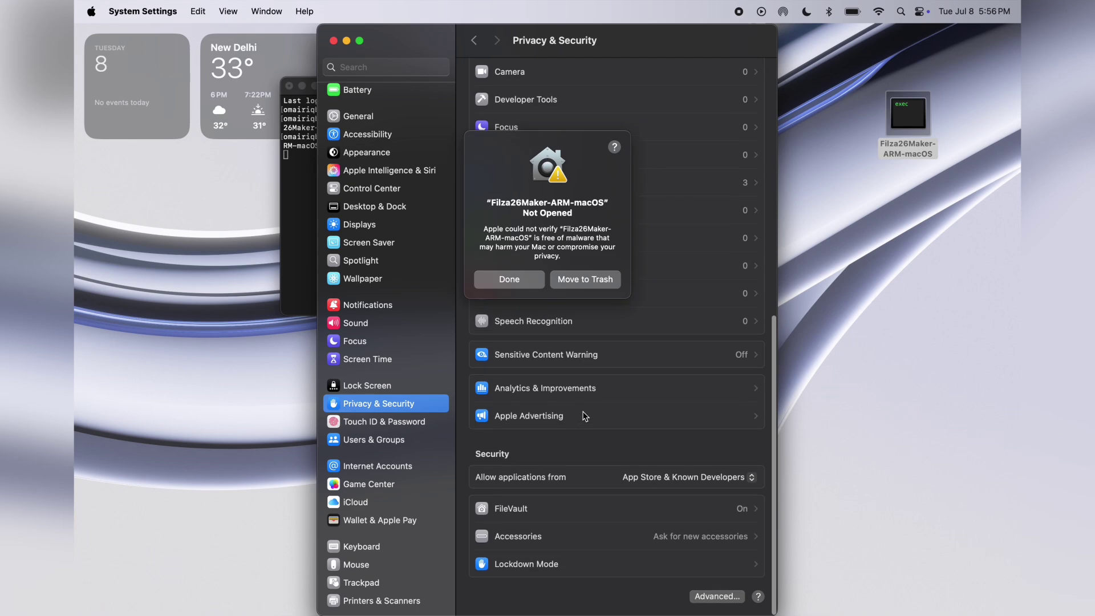
pyautogui.click(510, 279)
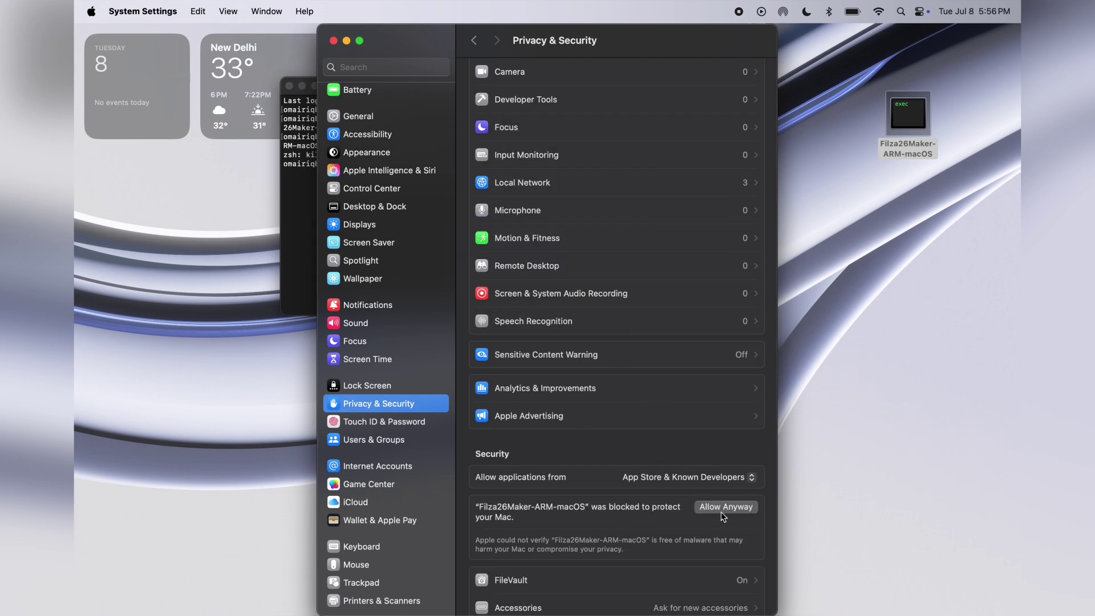
pyautogui.click(741, 510)
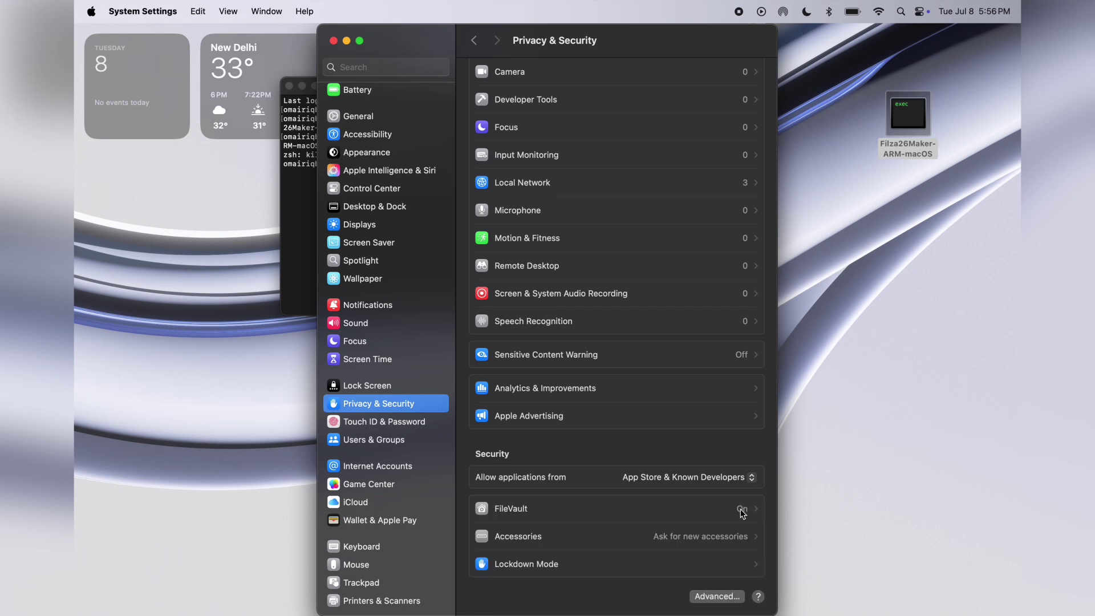
# - Rerun Filza26Maker-ARM-macOS, confirm opening, enter the admin password and allow Desktop access
pyautogui.click(333, 40)
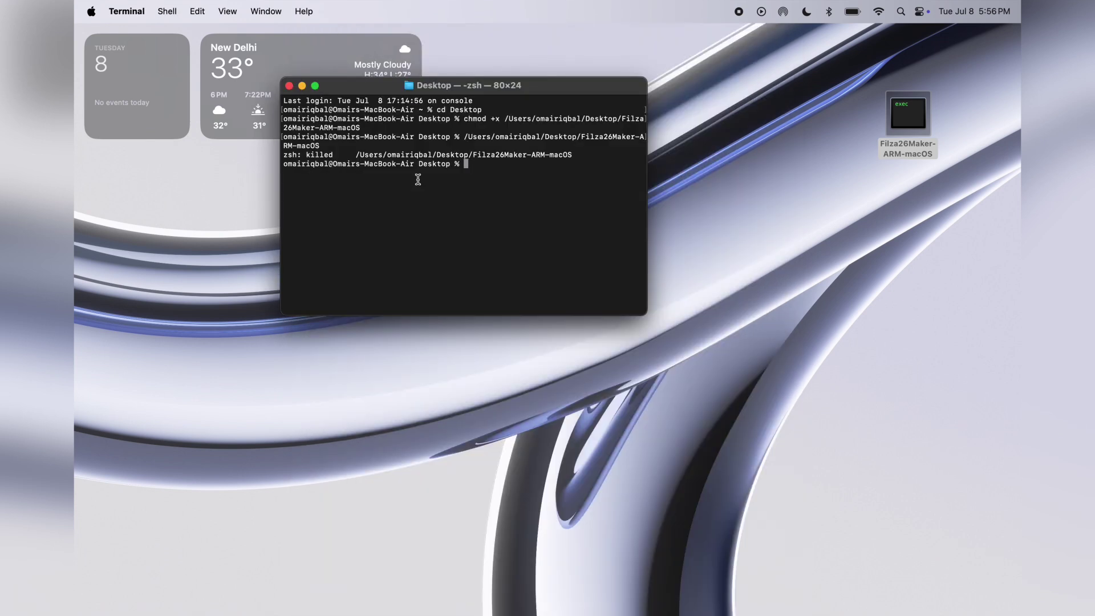
pyautogui.moveTo(932, 122); pyautogui.dragTo(557, 201)
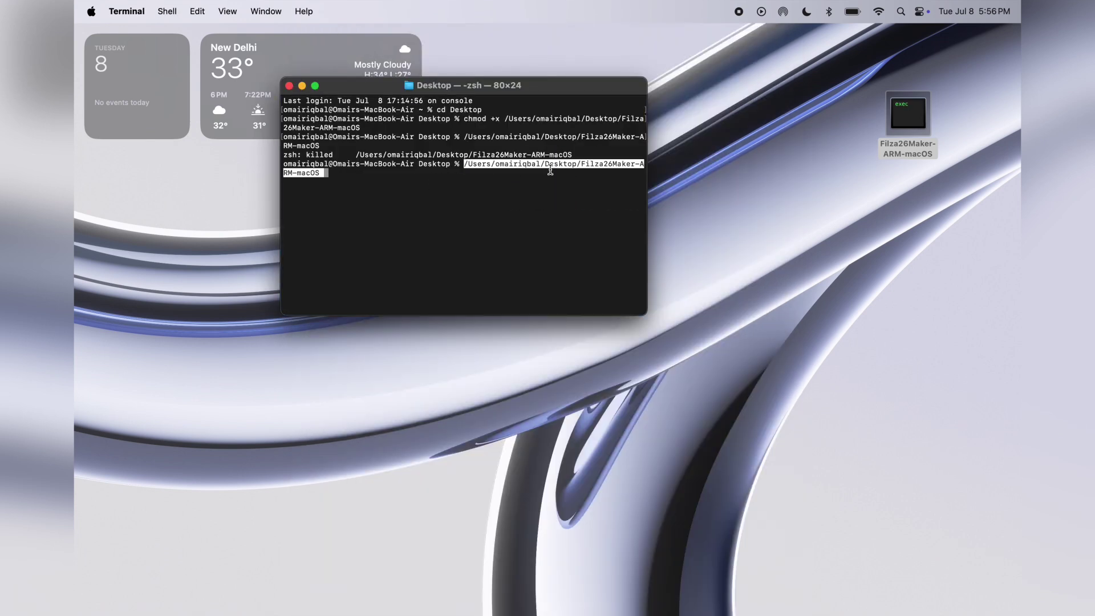
pyautogui.press('Return')
pyautogui.click(562, 298)
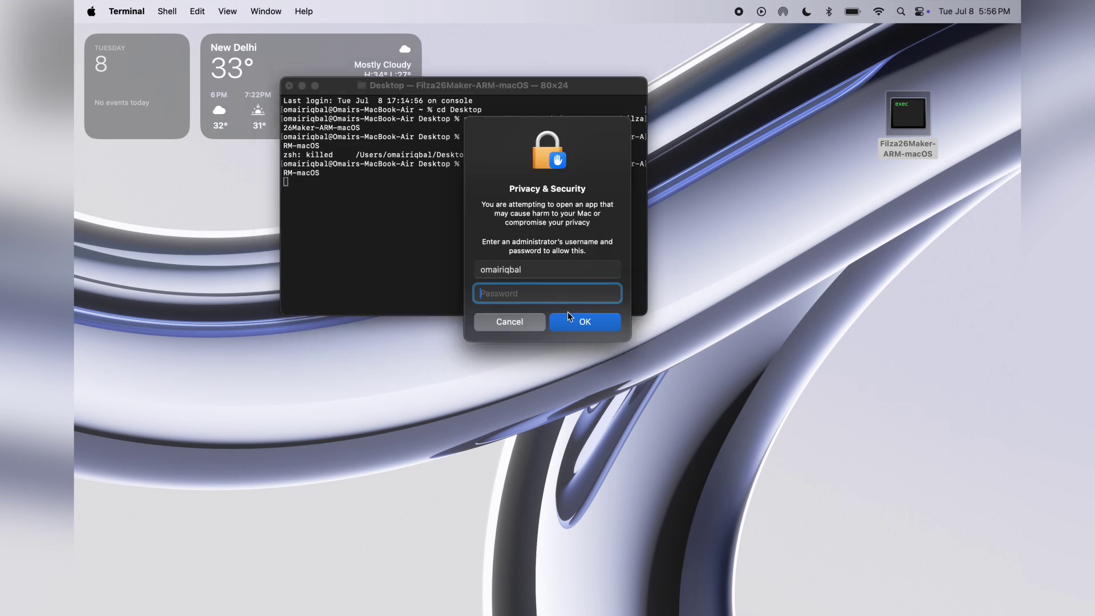
pyautogui.write('•••••')
pyautogui.press('Return')
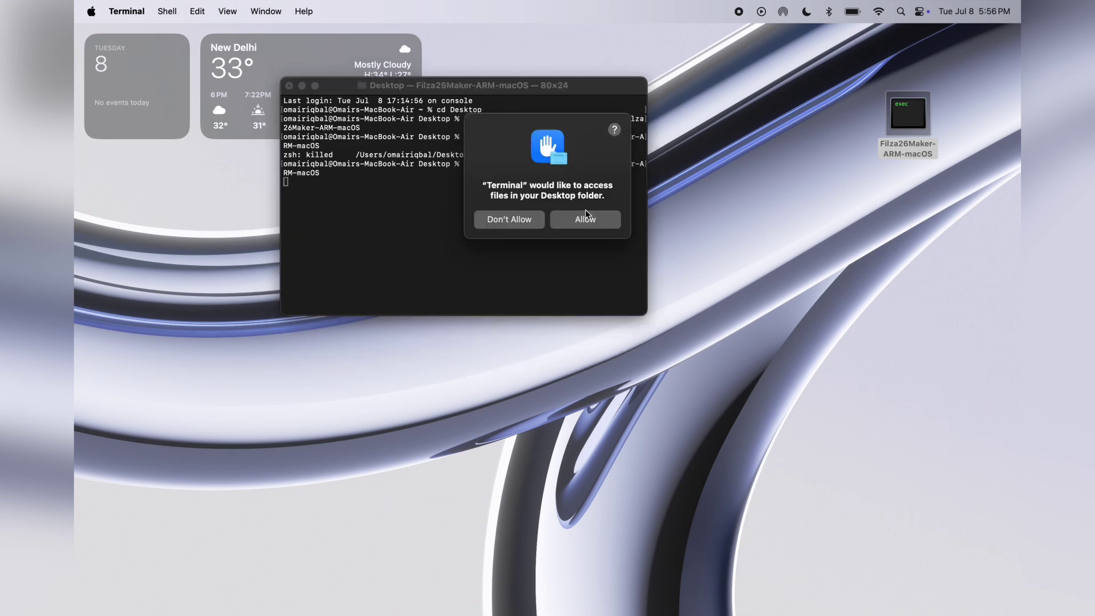
pyautogui.click(589, 217)
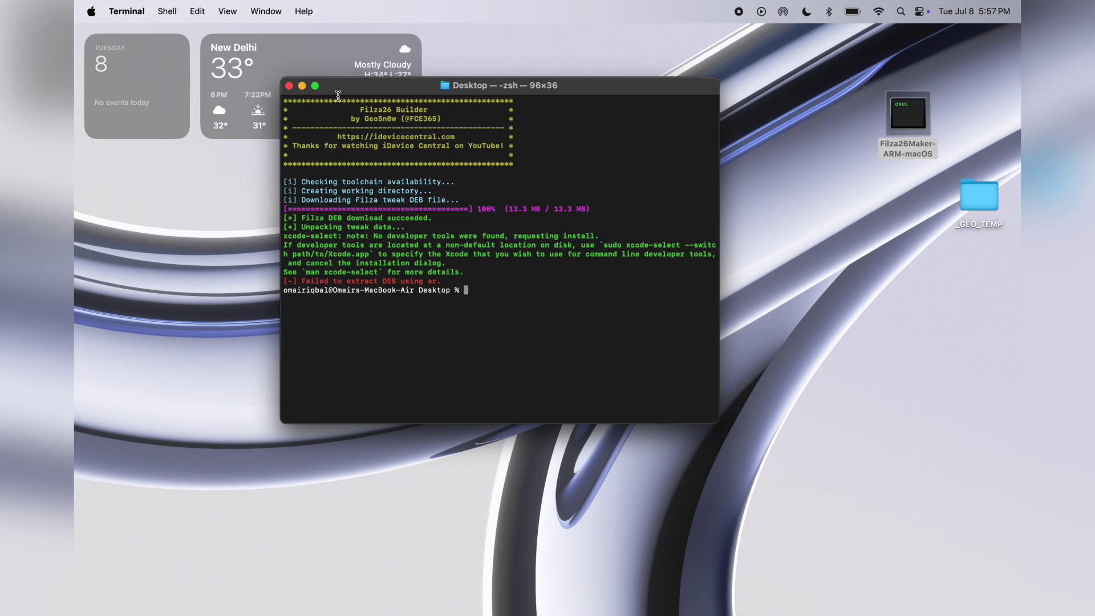
# - Install the Command Line Developer Tools, agreeing to the license and continuing on battery
pyautogui.press('super+w')
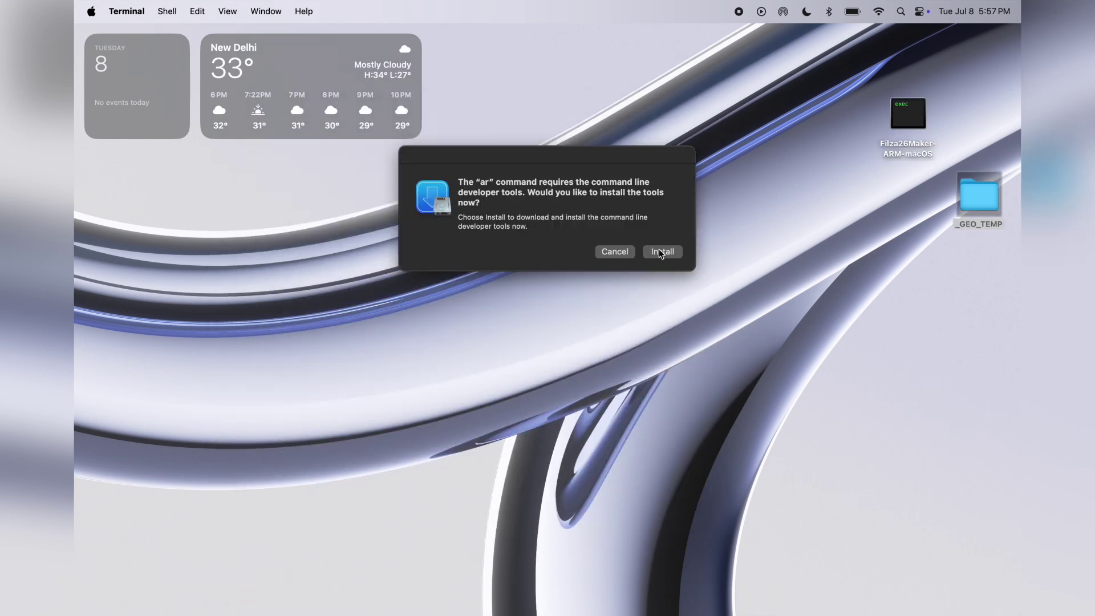
pyautogui.click(662, 253)
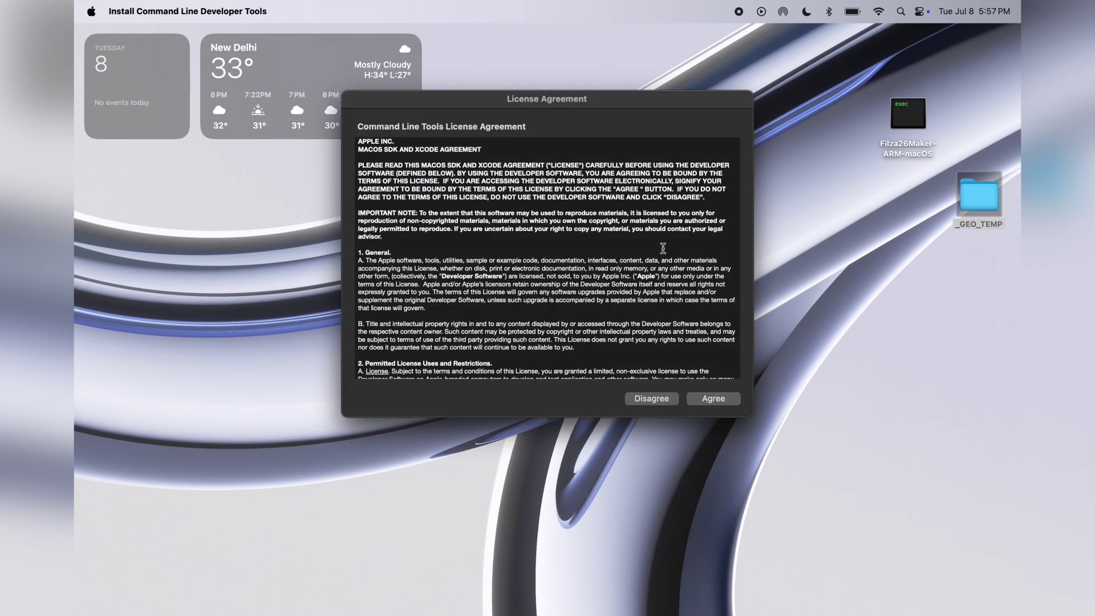
pyautogui.click(723, 398)
pyautogui.click(552, 295)
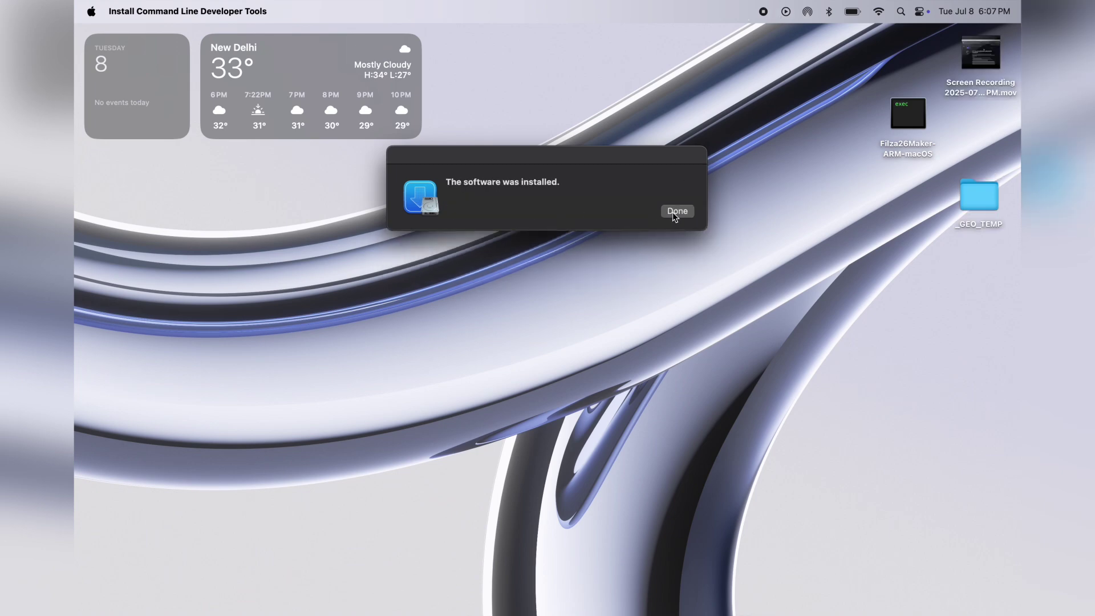
# - Relaunch Filza26Maker-ARM-macOS from the desktop and let it build the jailed Filza IPA
pyautogui.click(674, 214)
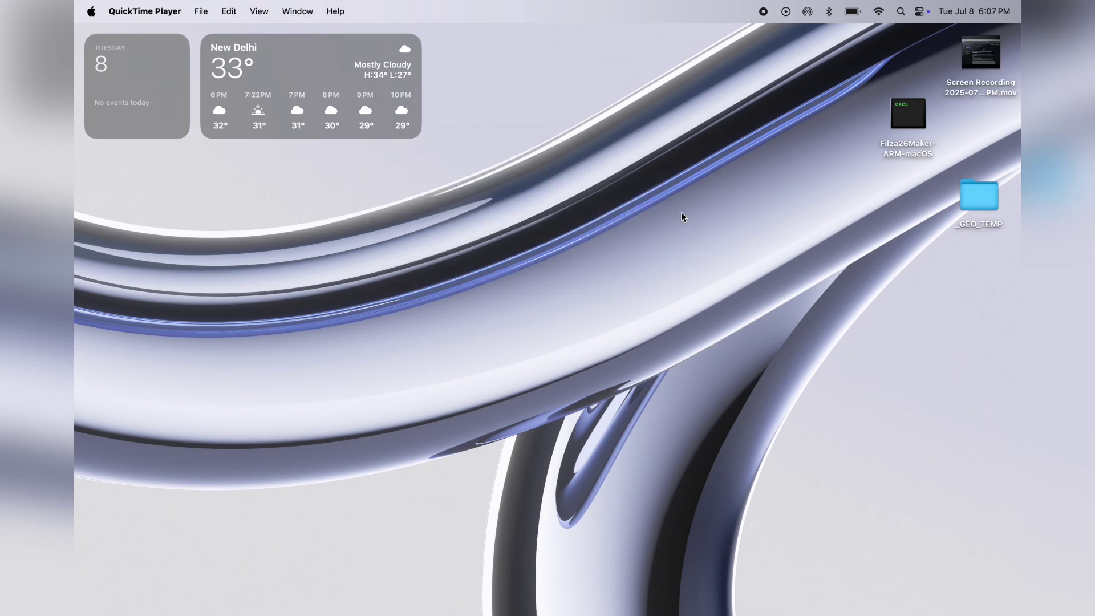
pyautogui.click(683, 217)
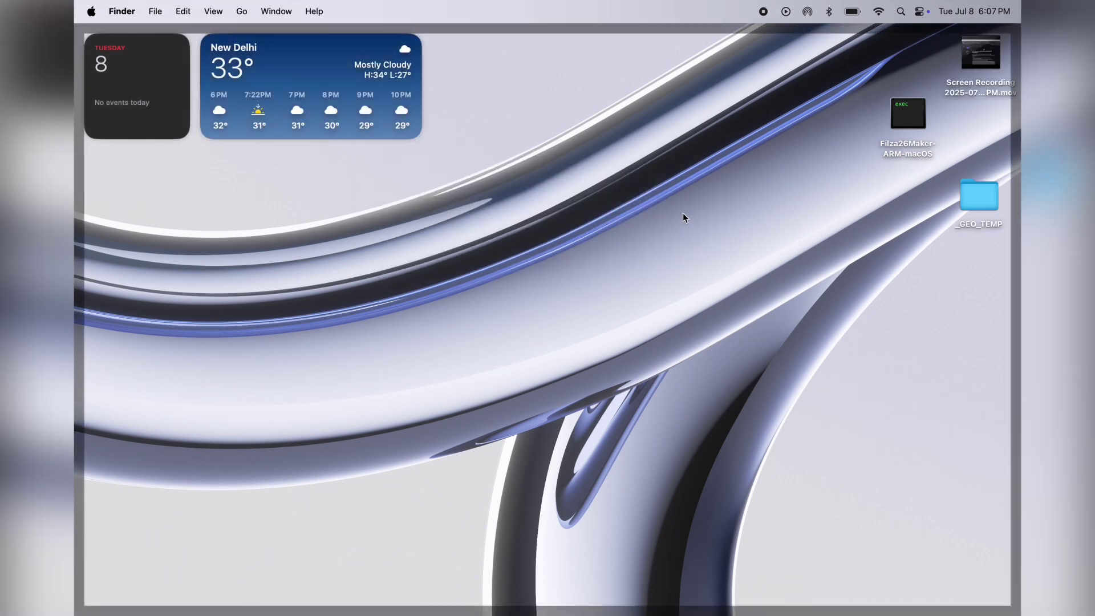
pyautogui.doubleClick(899, 129)
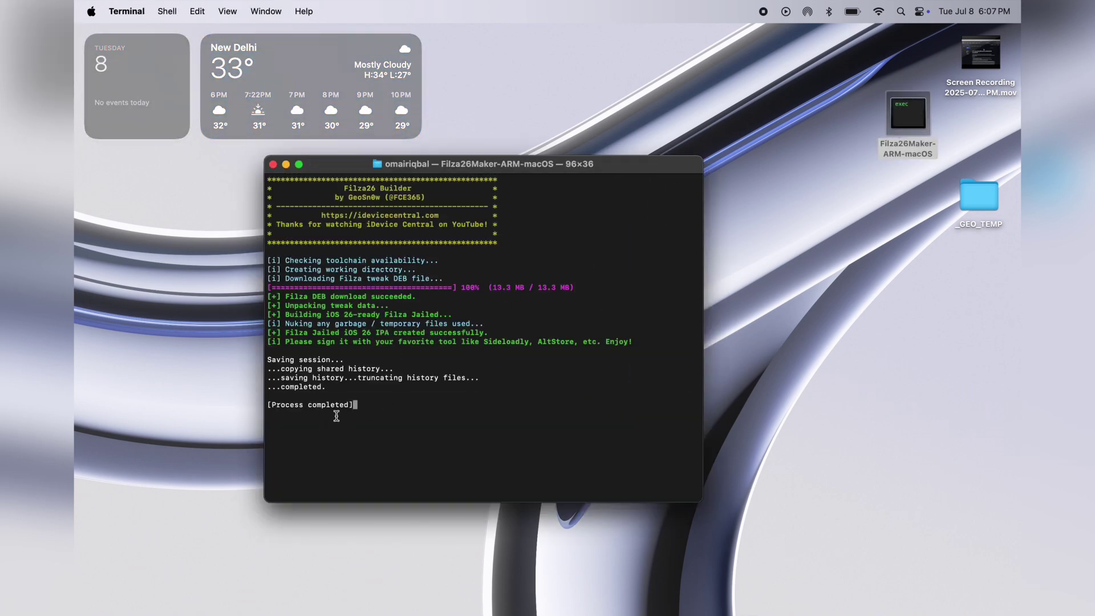
pyautogui.moveTo(464, 174); pyautogui.dragTo(518, 131)
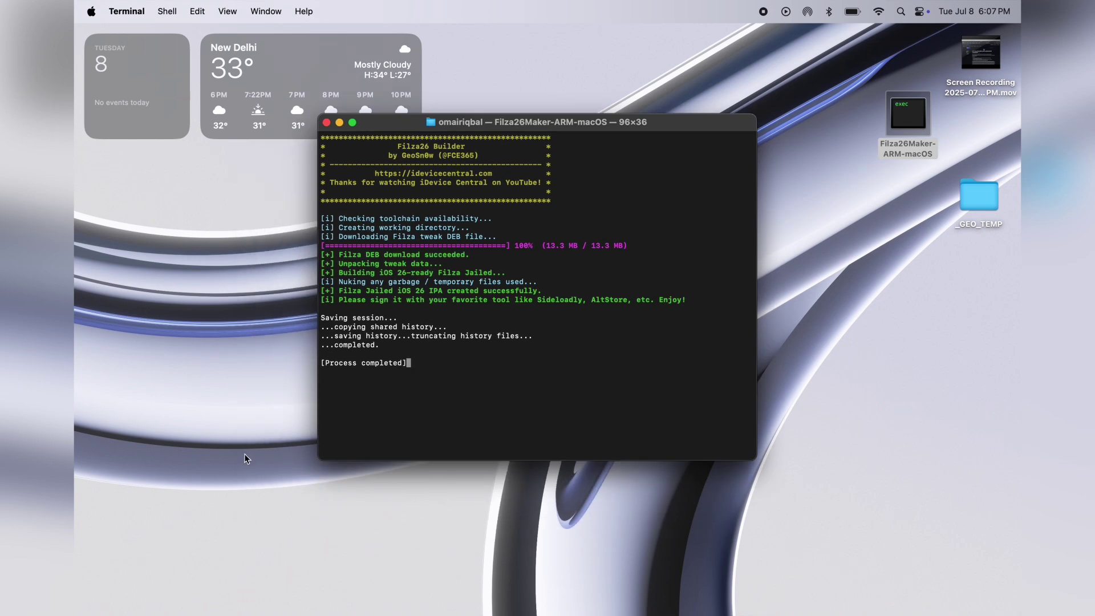
# - Search Finder for 'filza' and copy Filza-Jailed-iOS26-GeoSn0w.ipa to the desktop
pyautogui.click(244, 460)
pyautogui.press('super+n')
pyautogui.press('super+f')
pyautogui.write('fil')
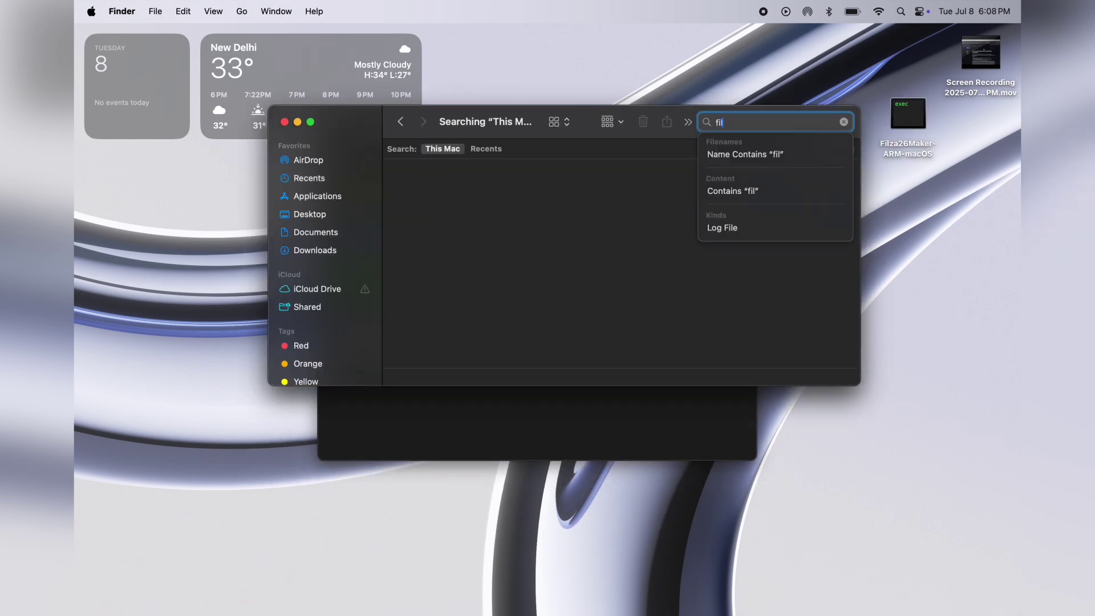
pyautogui.write('za')
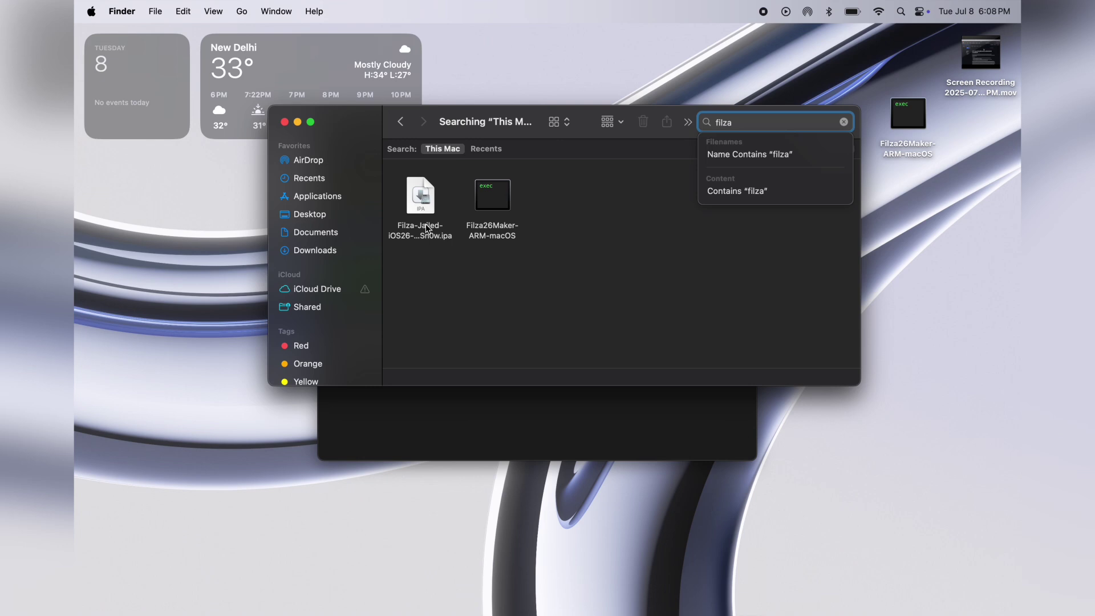
pyautogui.moveTo(429, 188); pyautogui.dragTo(928, 237)
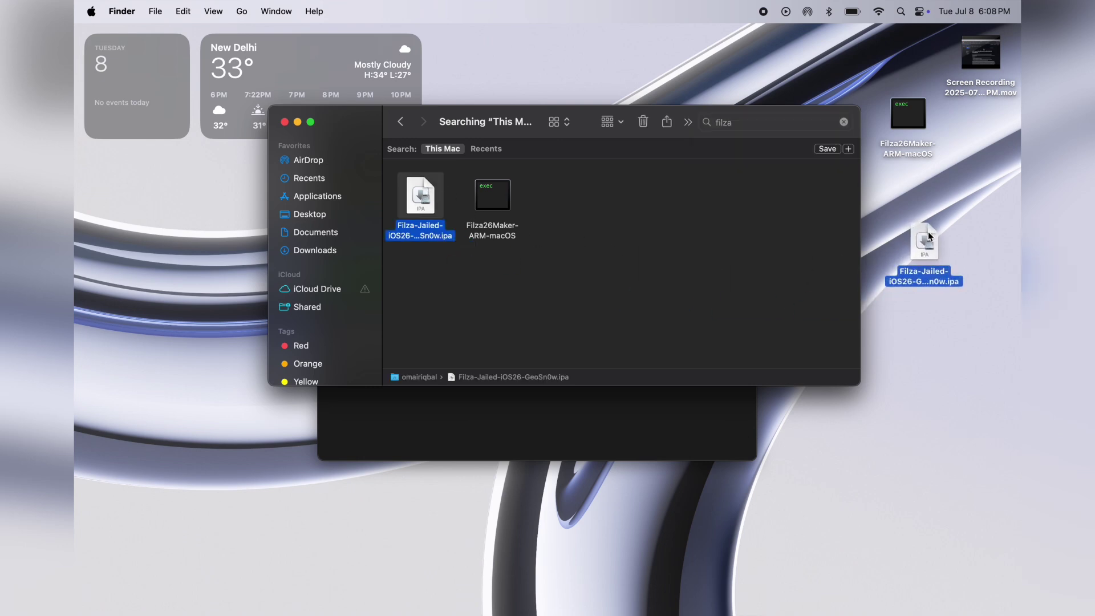
# - Move the Filza IPA from the desktop into the Downloads folder
pyautogui.click(317, 183)
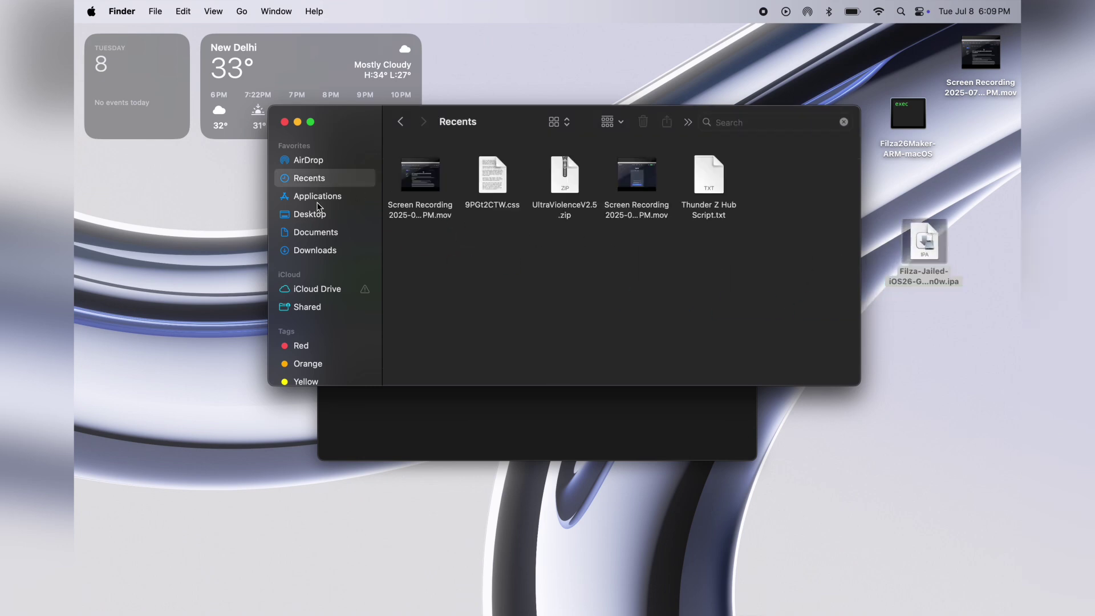
pyautogui.click(319, 251)
pyautogui.moveTo(914, 244); pyautogui.dragTo(432, 178)
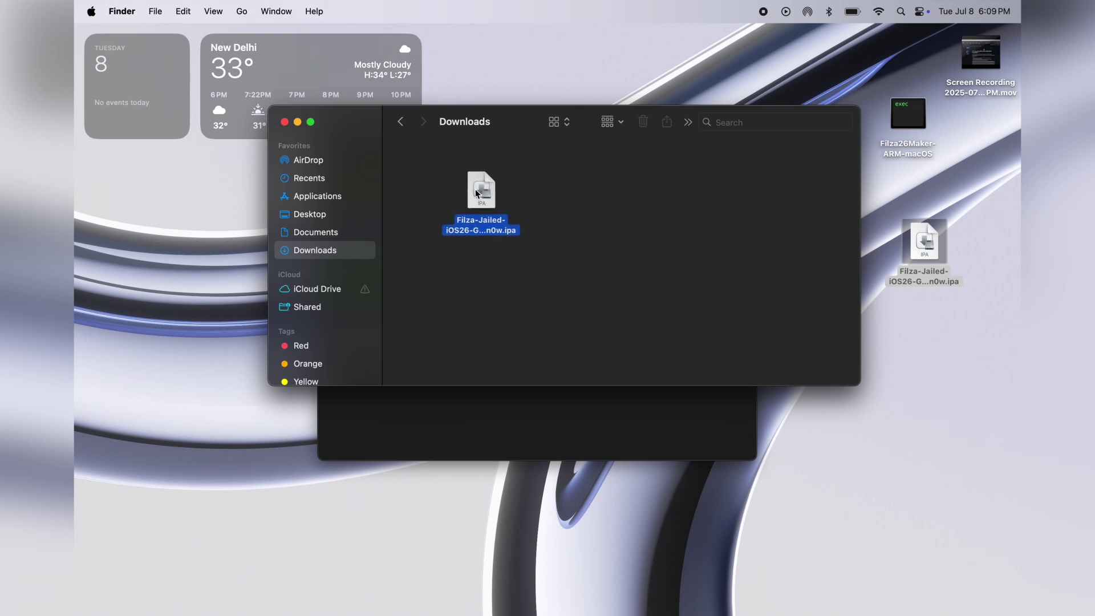
pyautogui.click(548, 222)
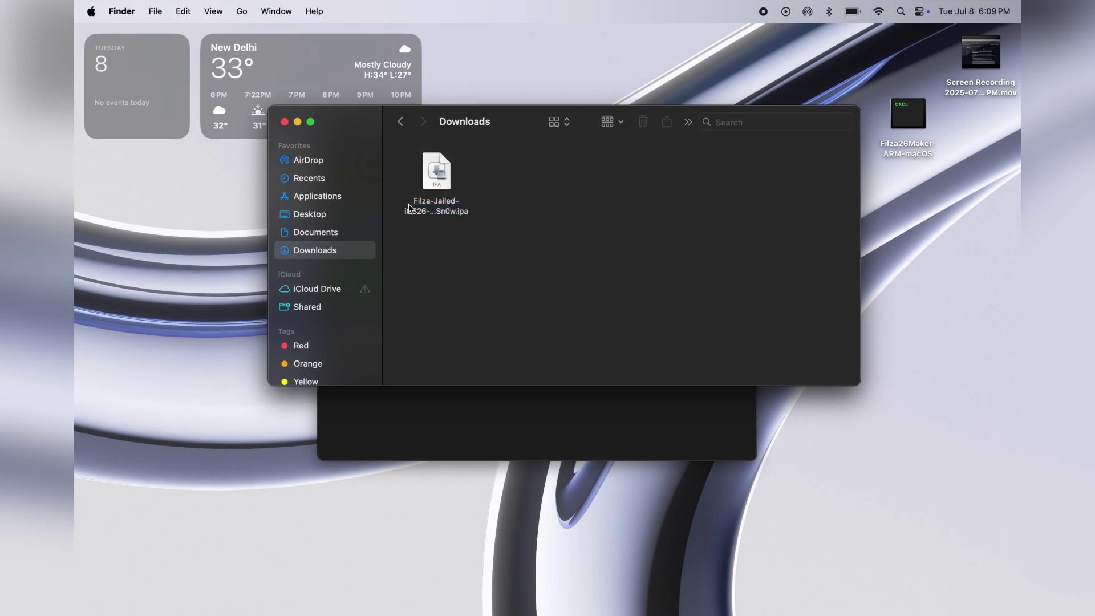
pyautogui.hotkey('ctrl', 'Left')
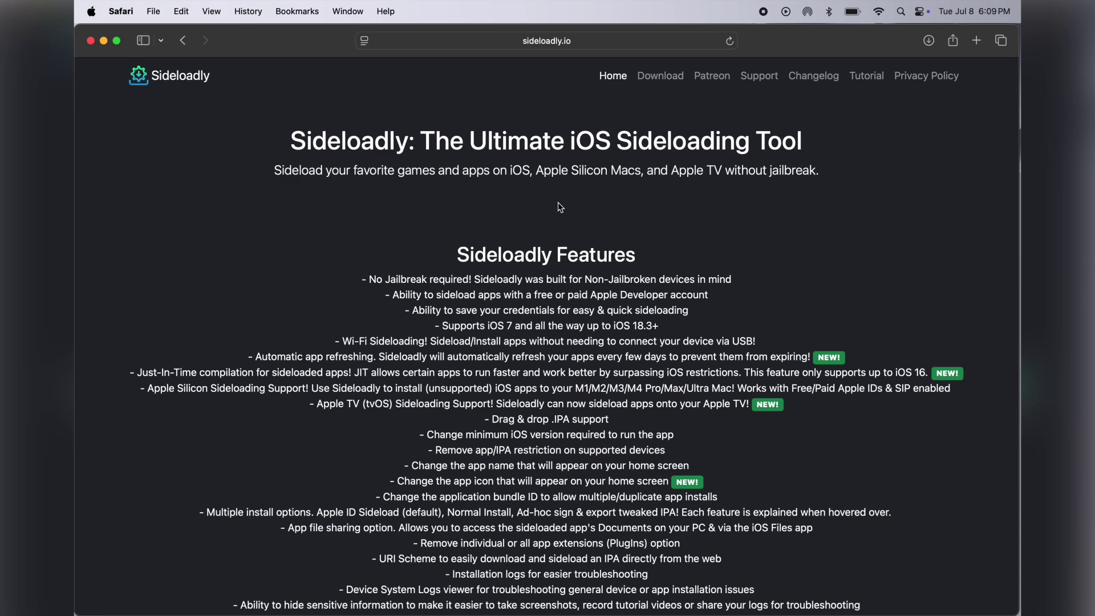
pyautogui.scroll(-10, 558, 207)
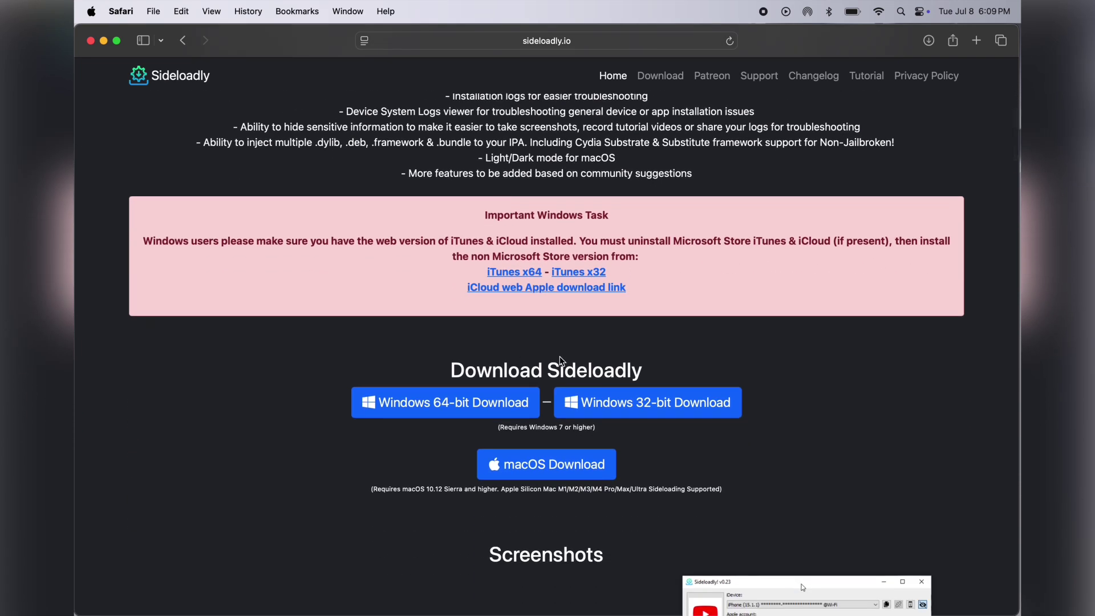
# - Download SideloadlySetup.dmg for macOS from sideloadly.io and check its progress
pyautogui.click(540, 474)
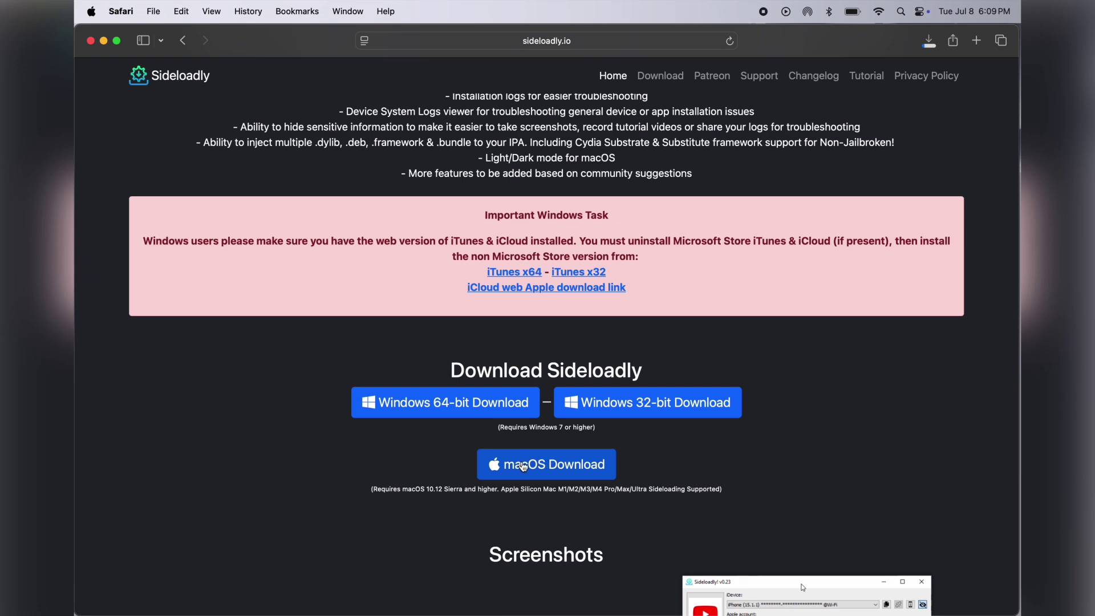
pyautogui.click(929, 41)
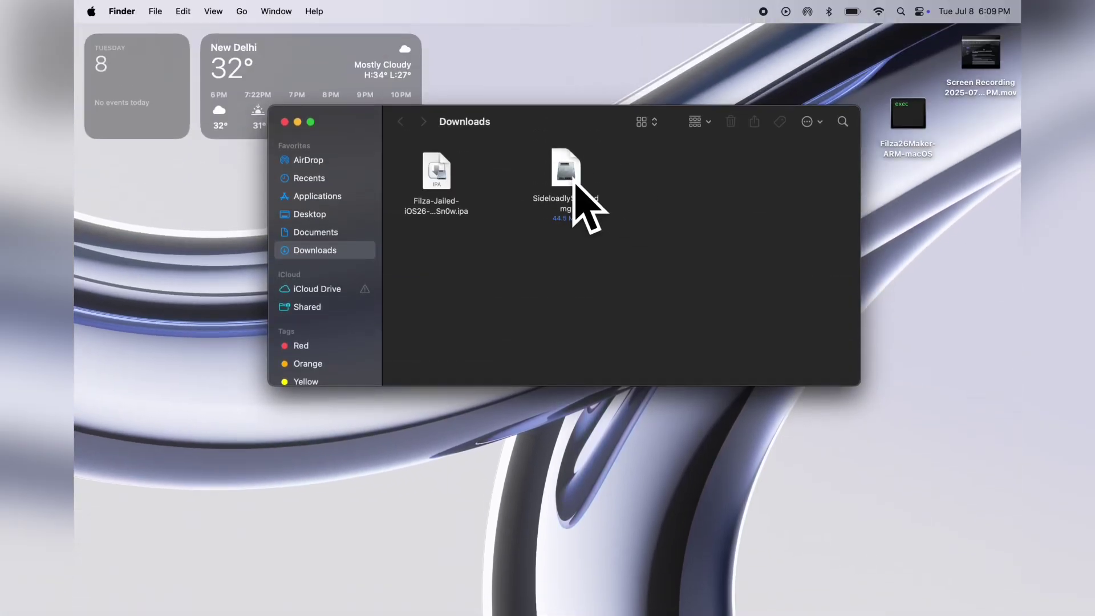
# - Mount SideloadlySetup.dmg, copy Sideloadly to Applications, launch it, and dismiss the Gatekeeper warning
pyautogui.rightClick(557, 177)
pyautogui.click(568, 178)
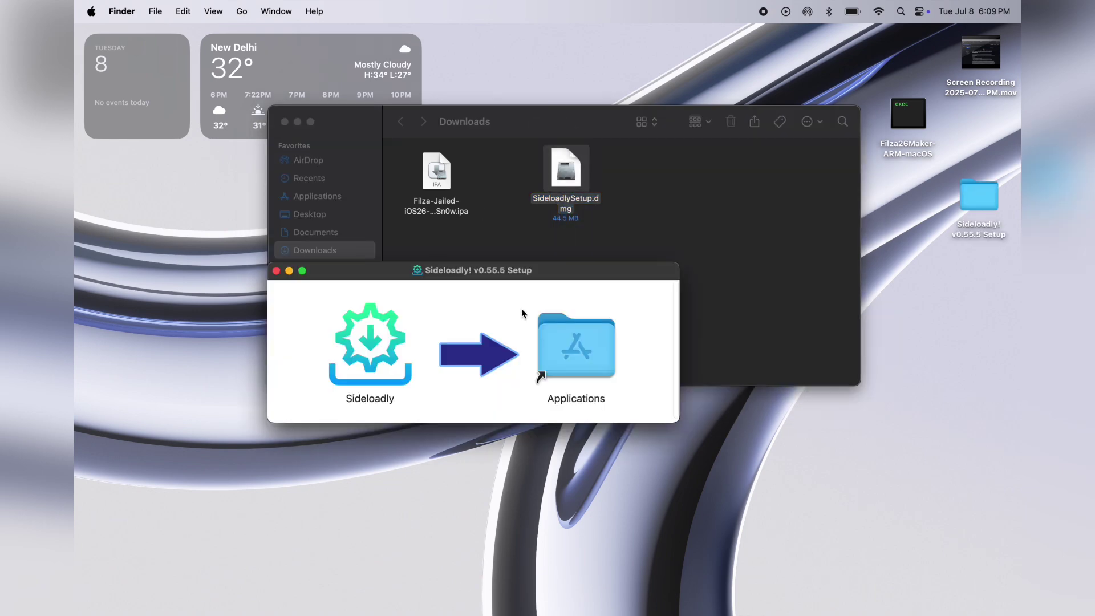
pyautogui.moveTo(377, 350); pyautogui.dragTo(563, 340)
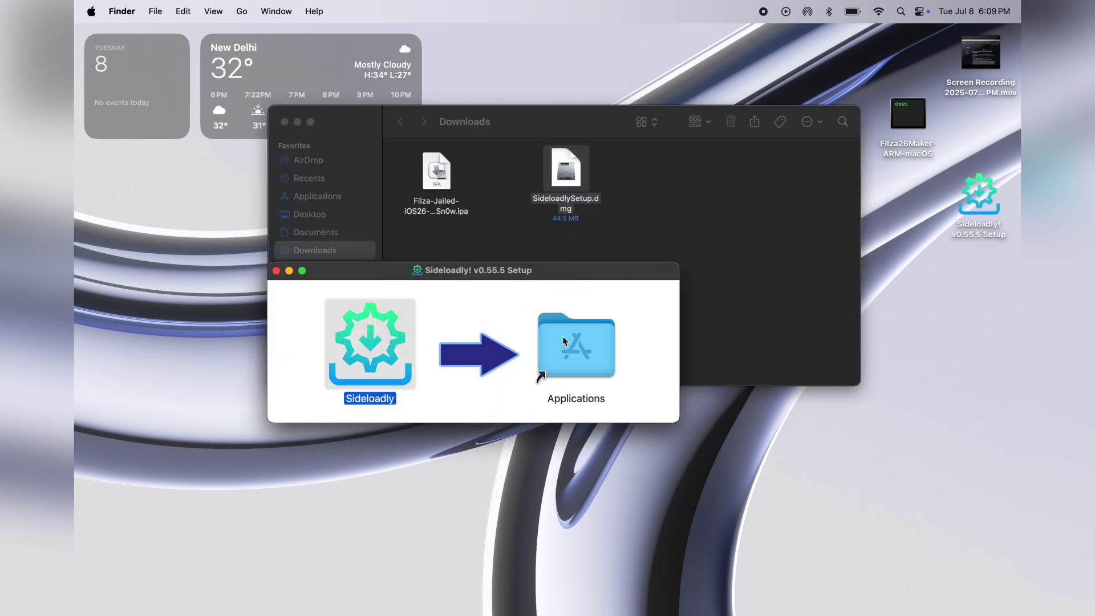
pyautogui.doubleClick(590, 338)
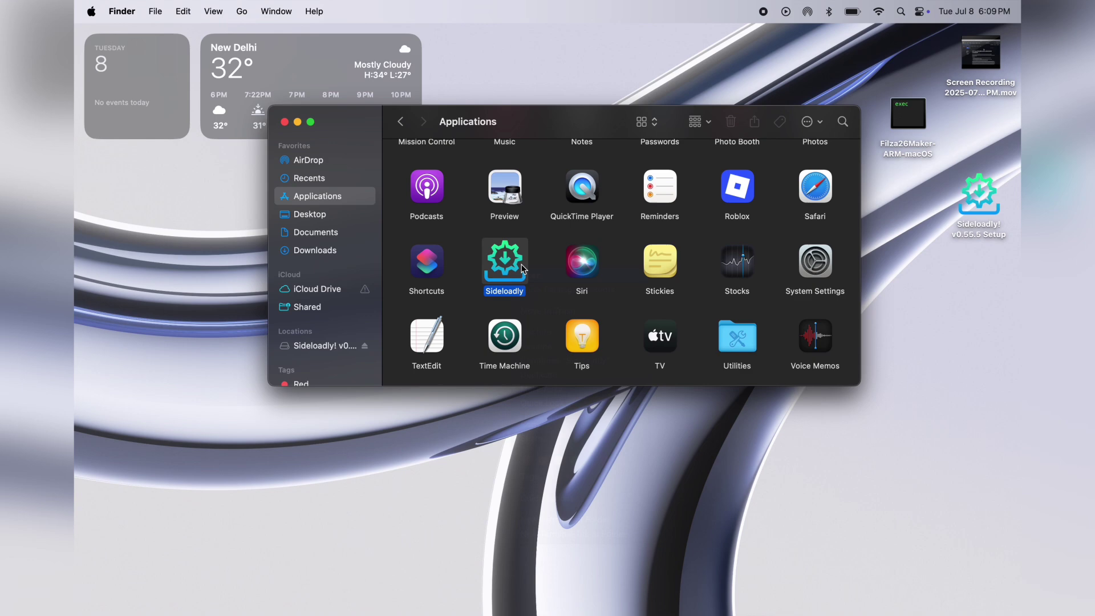
pyautogui.doubleClick(506, 260)
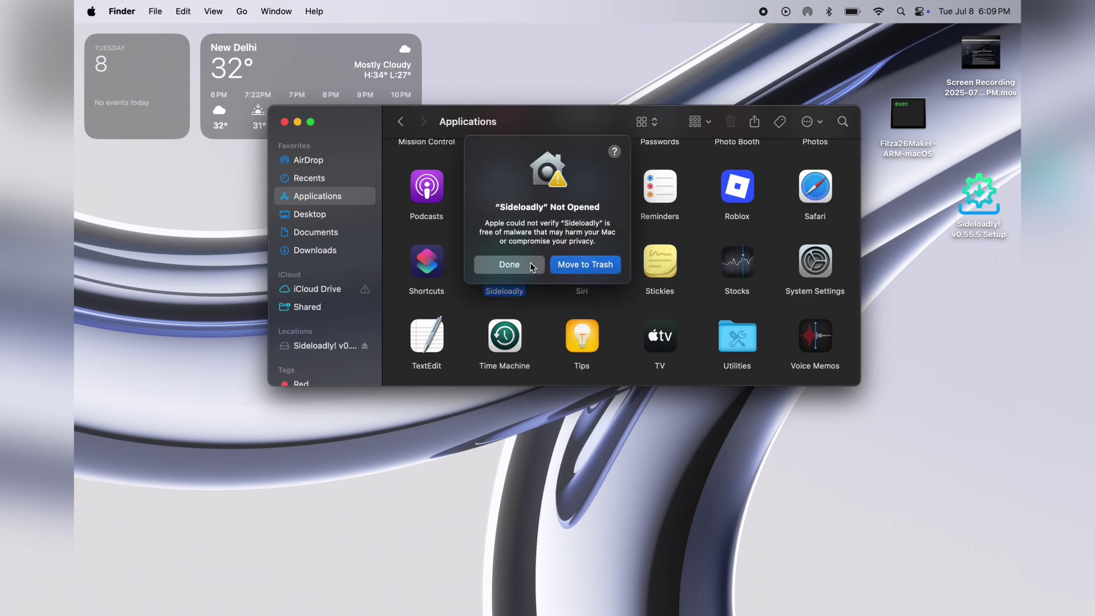
pyautogui.click(510, 264)
# - Allow the blocked Sideloadly via Privacy & Security's Open Anyway, approving with the administrator password
pyautogui.click(91, 11)
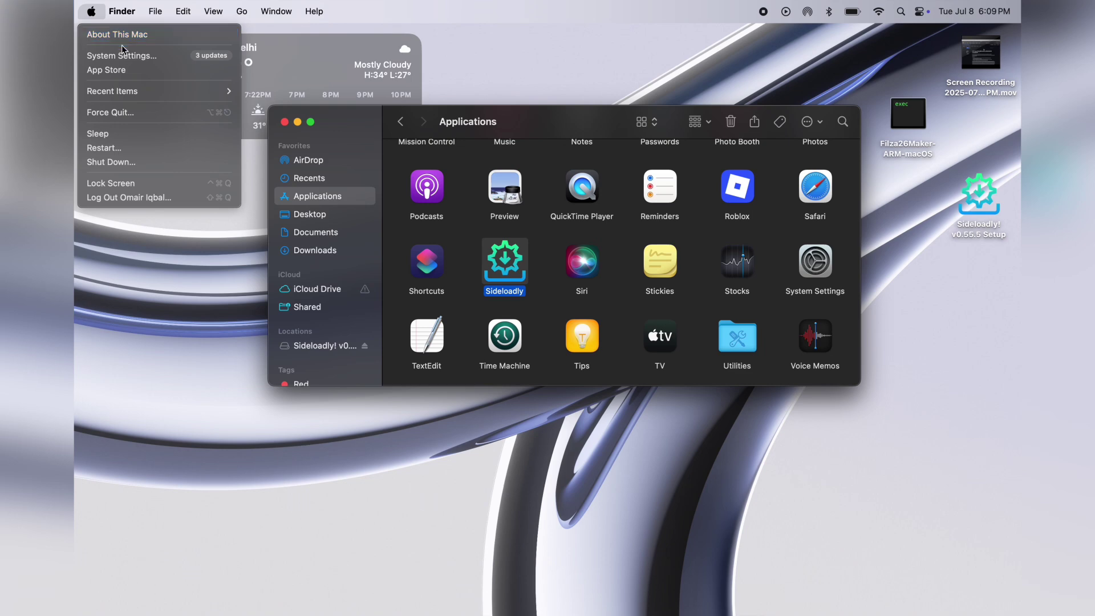
pyautogui.click(142, 50)
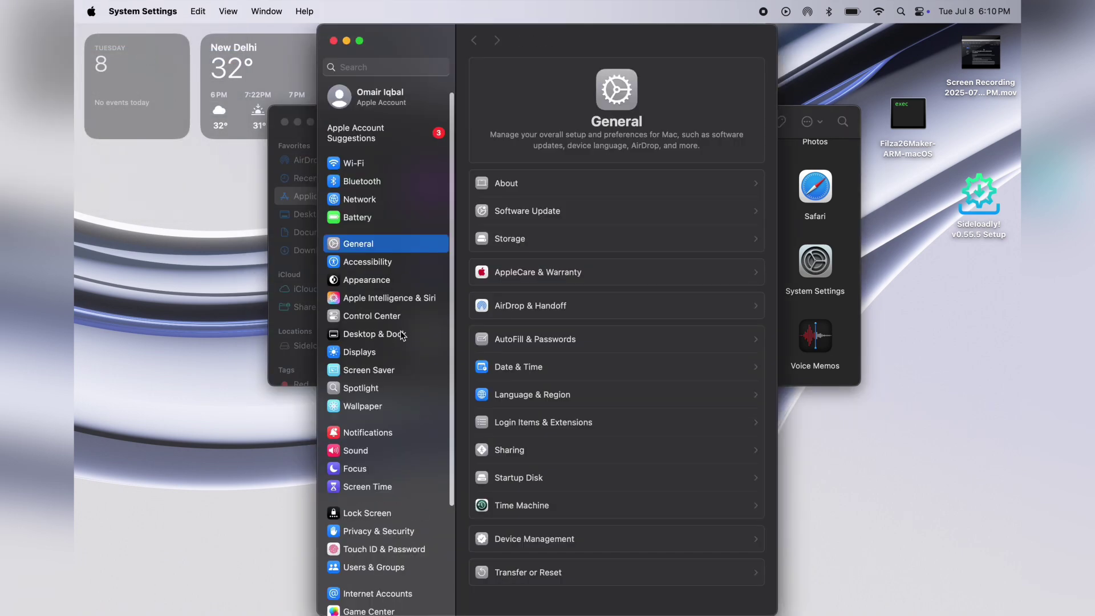
pyautogui.scroll(-5, 402, 335)
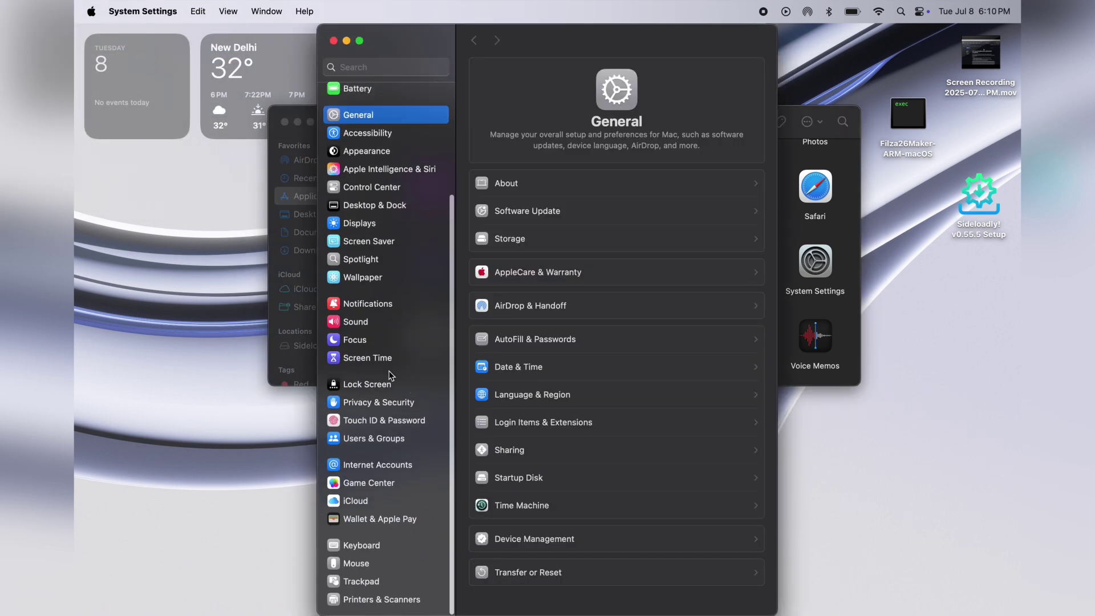
pyautogui.click(382, 406)
pyautogui.scroll(-10, 502, 392)
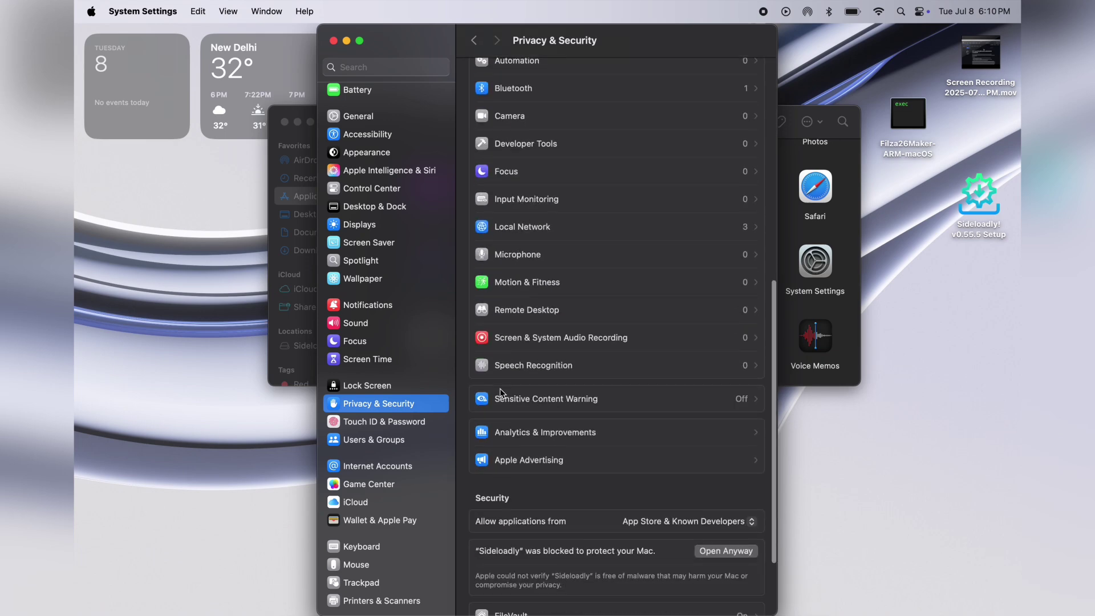
pyautogui.scroll(-2, 712, 435)
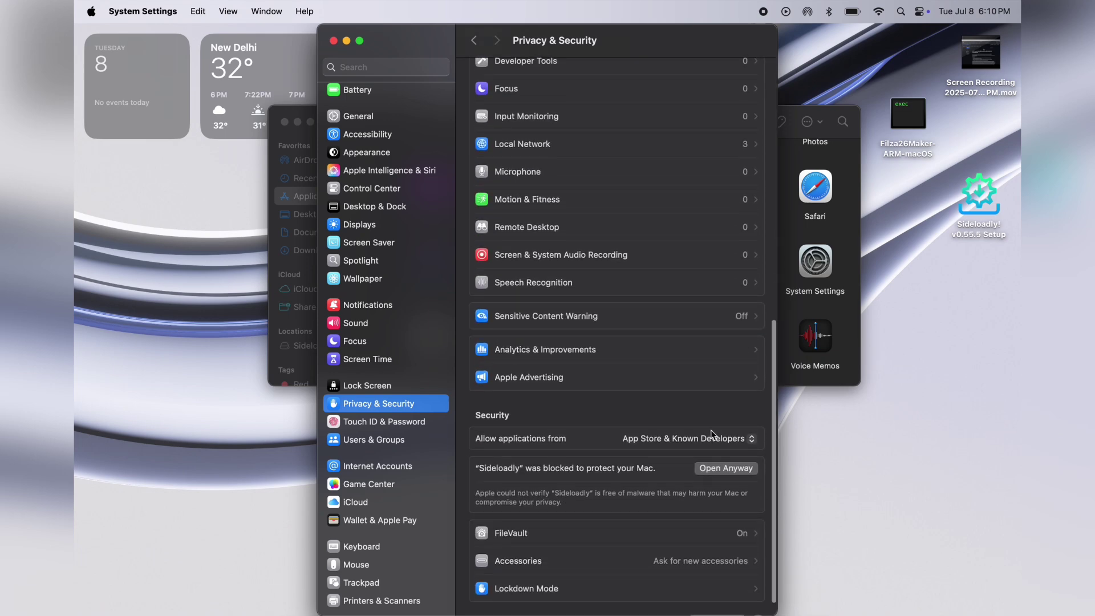
pyautogui.click(720, 468)
pyautogui.click(572, 288)
pyautogui.write('****')
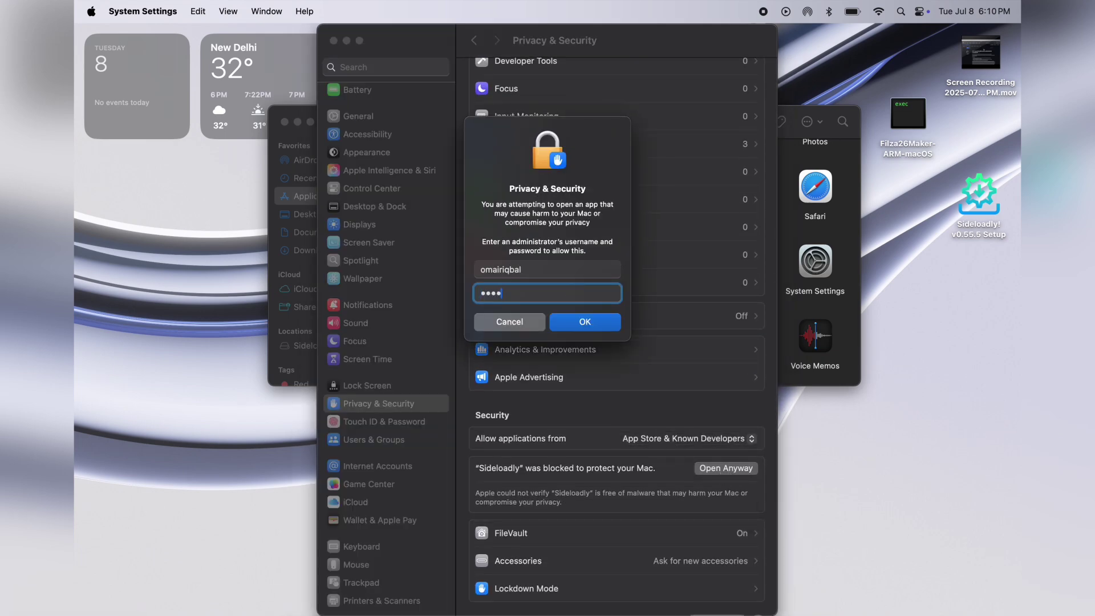
pyautogui.press('Return')
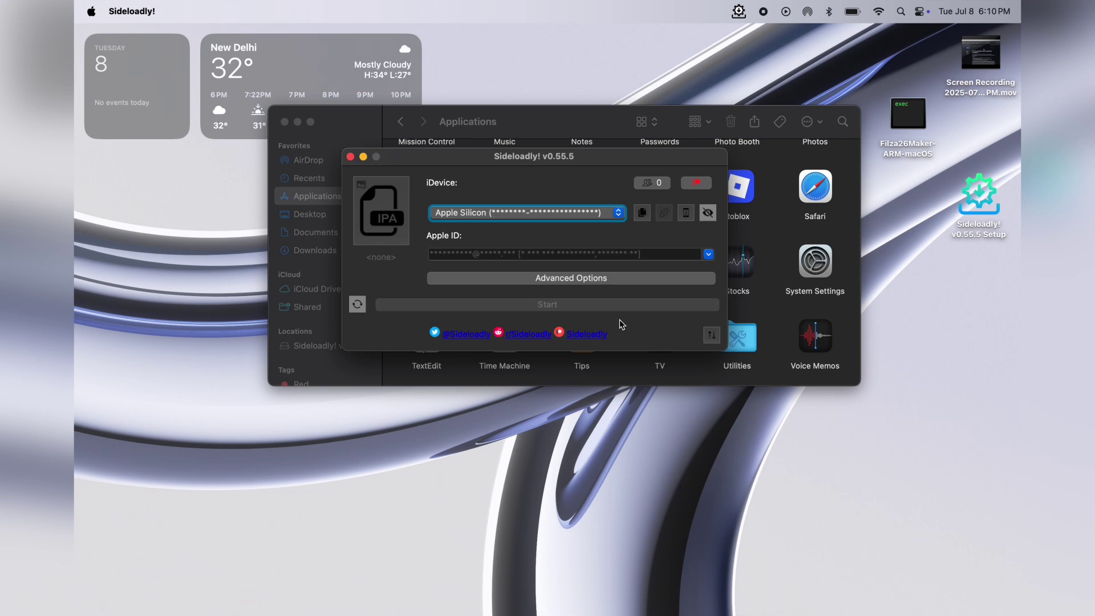
# - Choose the connected iPhone as the install target and trim the Apple ID to the email
pyautogui.click(624, 214)
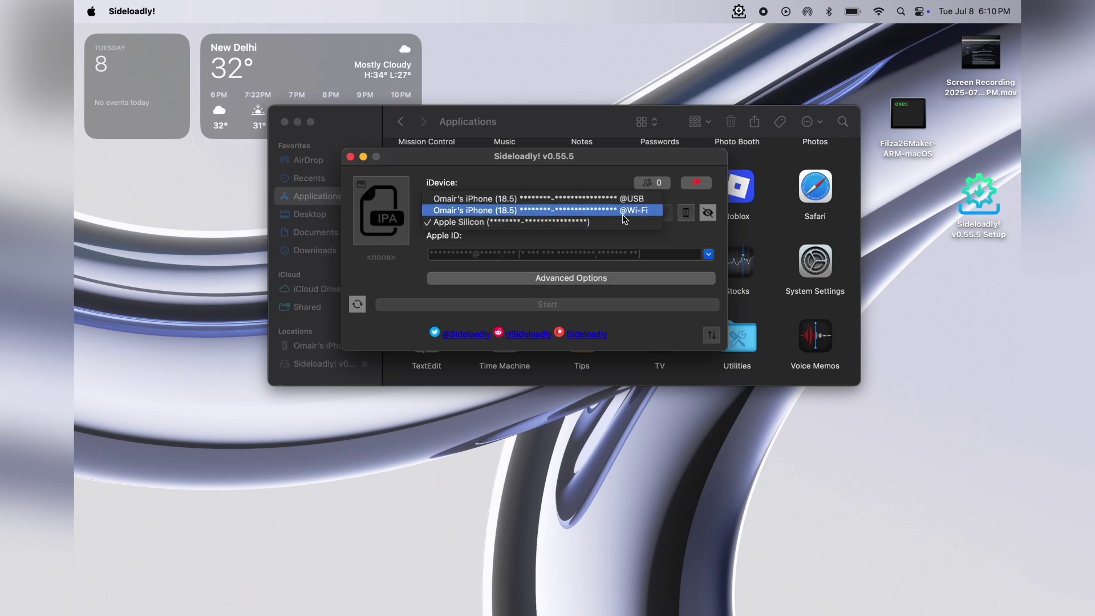
pyautogui.click(514, 199)
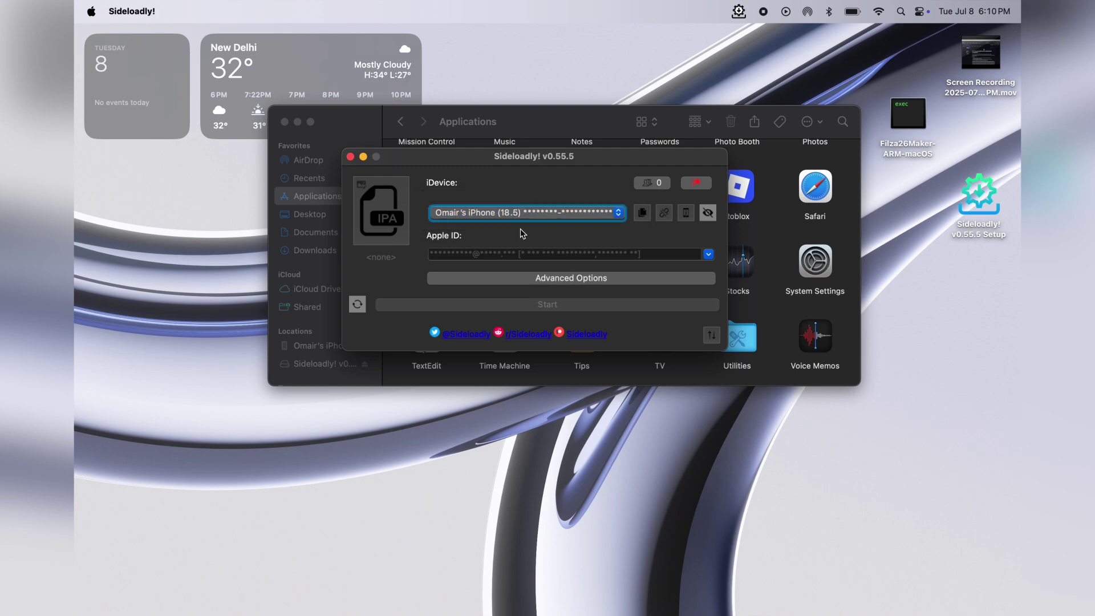
pyautogui.click(513, 260)
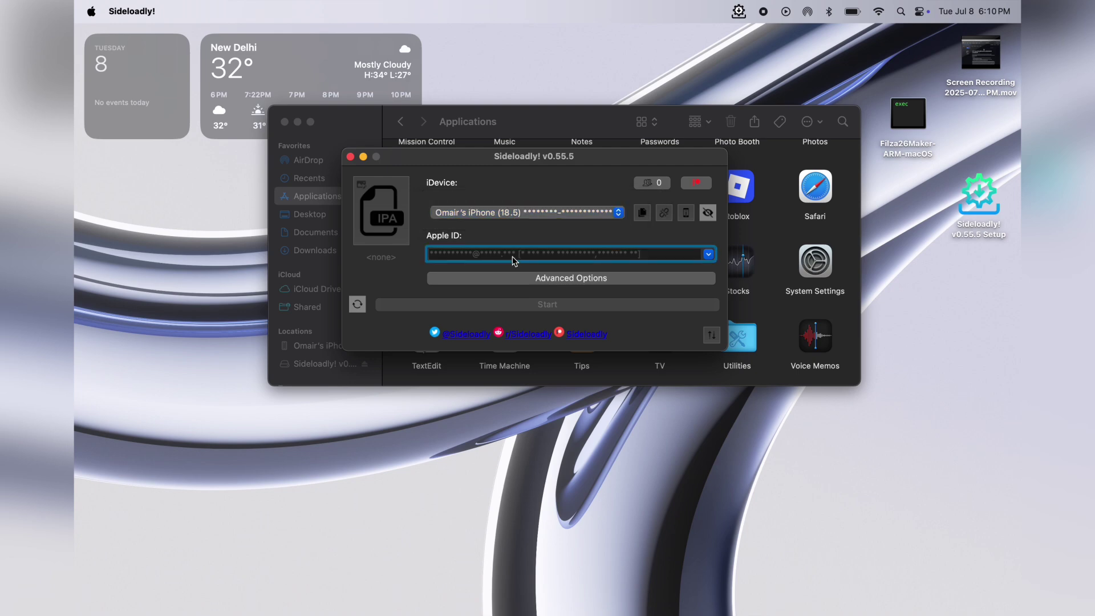
pyautogui.press('BackSpace')
pyautogui.press('BackSpace')
pyautogui.press('BackSpace')
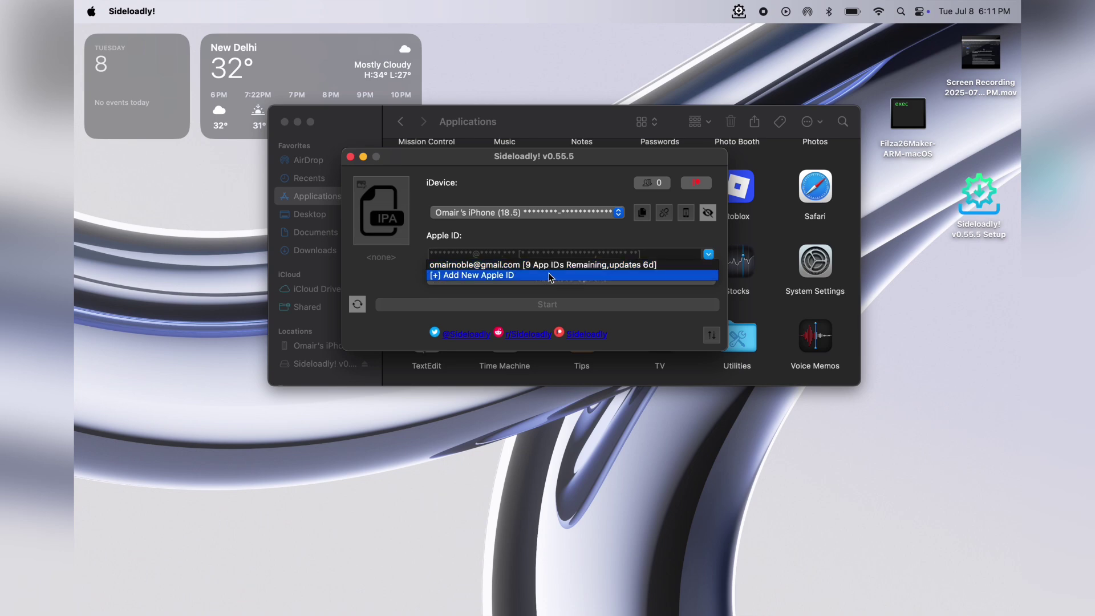
# - Load the Filza IPA from Downloads and start installing it onto the iPhone
pyautogui.click(382, 226)
pyautogui.click(347, 203)
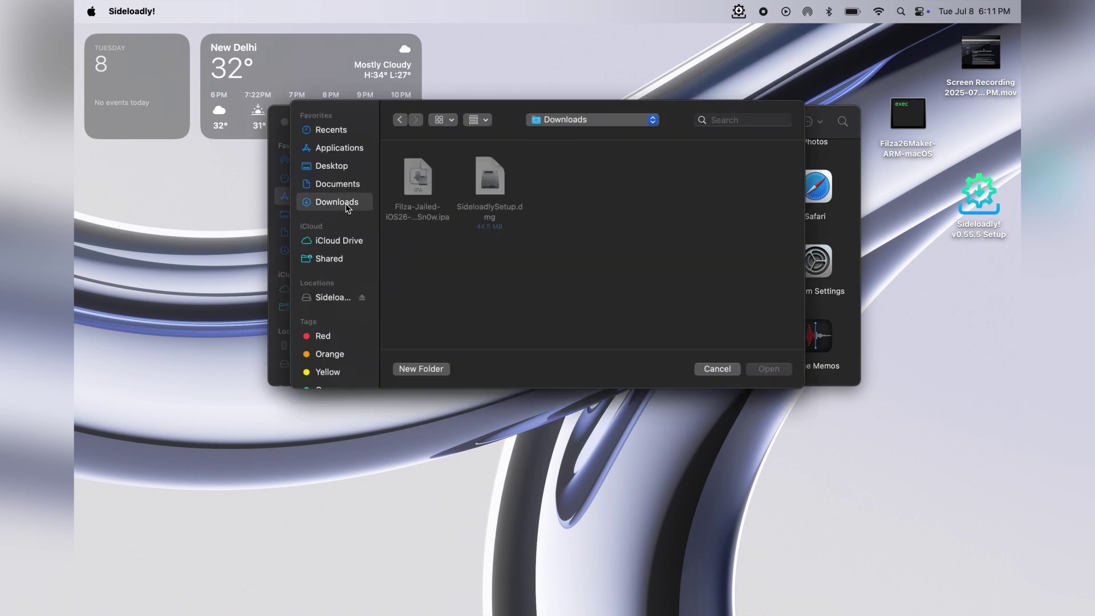
pyautogui.doubleClick(423, 181)
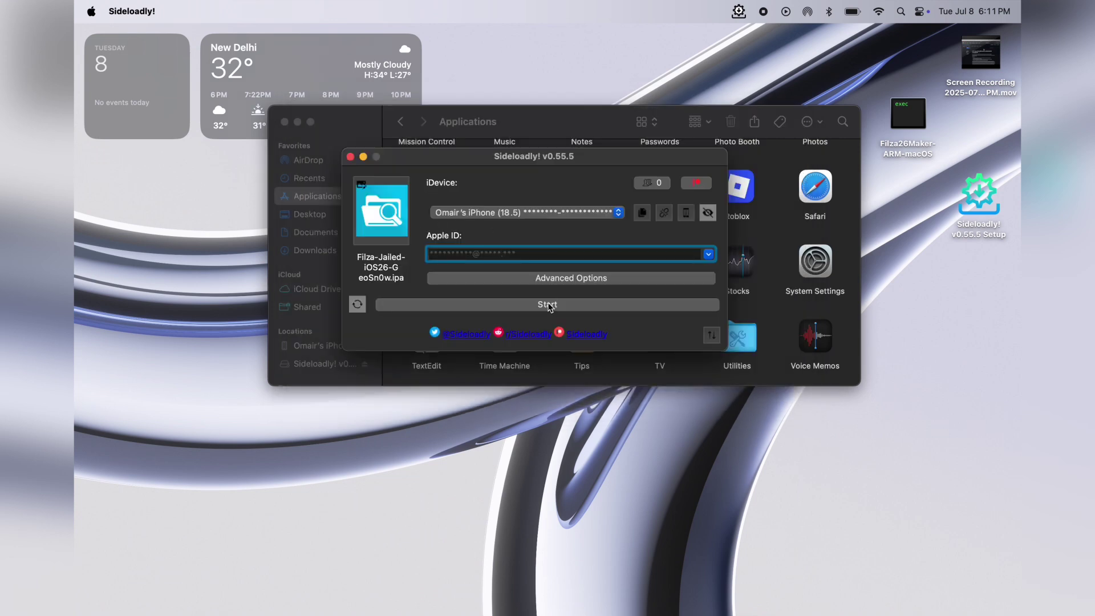
pyautogui.click(549, 306)
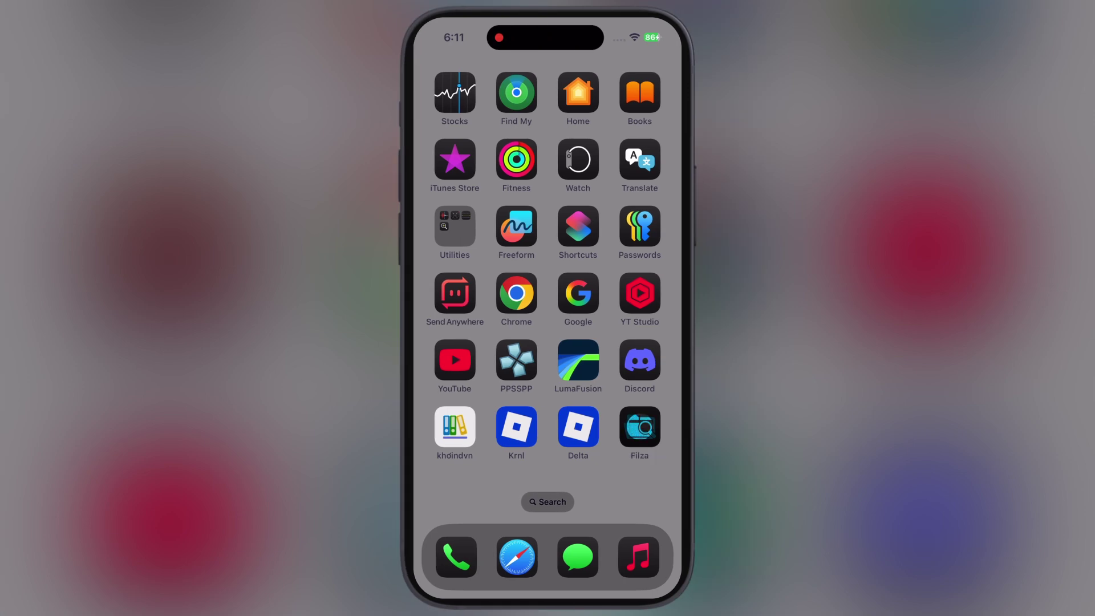
pyautogui.click(640, 426)
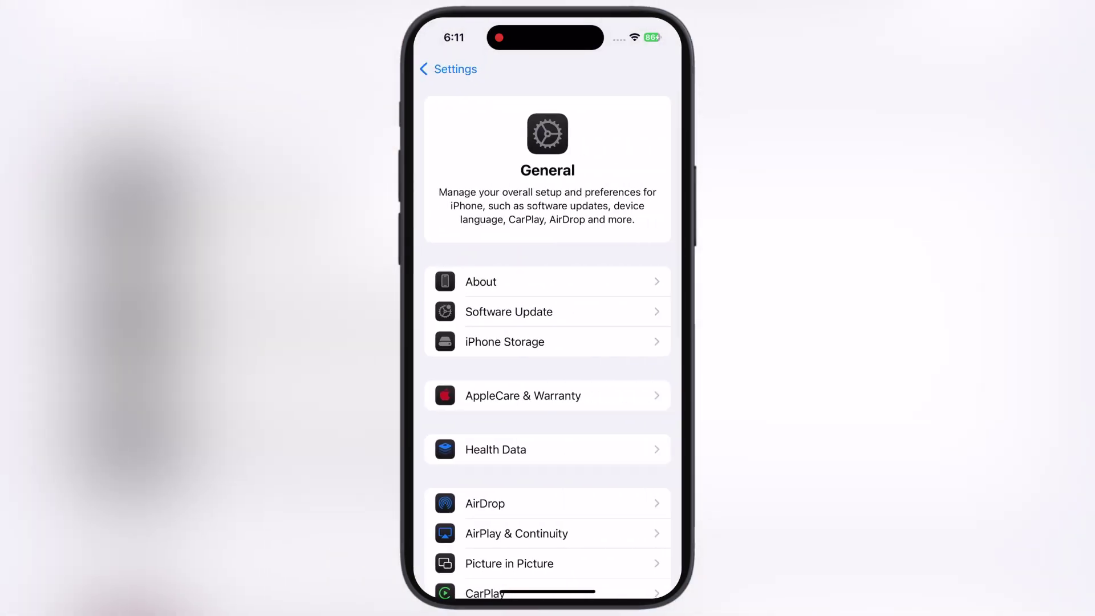
pyautogui.scroll(-10, 548, 342)
pyautogui.click(536, 374)
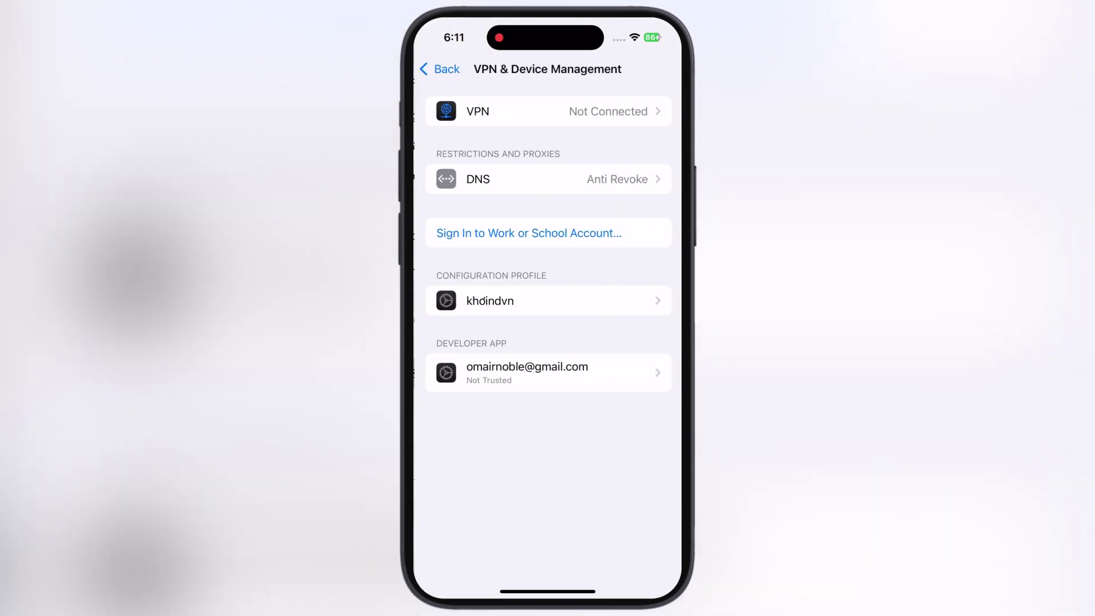
pyautogui.click(548, 373)
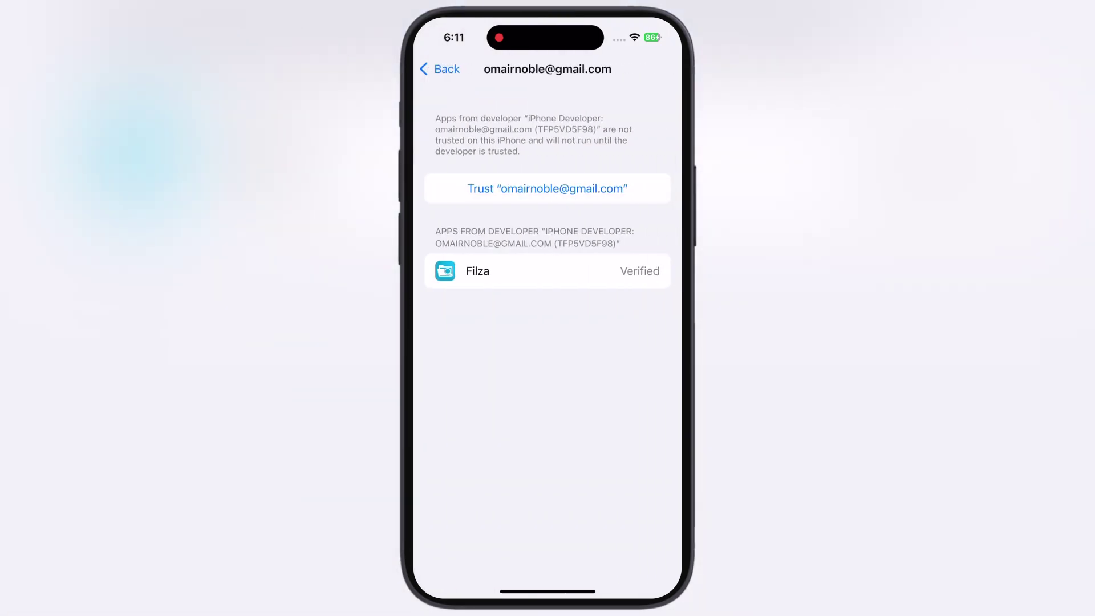
pyautogui.click(548, 189)
pyautogui.click(502, 362)
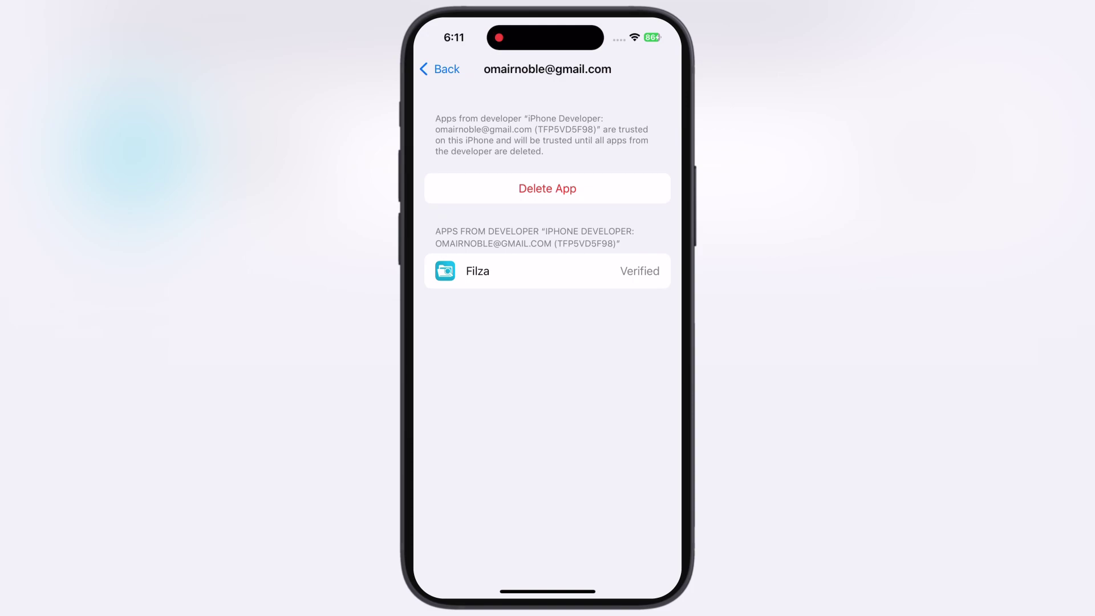
pyautogui.moveTo(548, 590); pyautogui.dragTo(547, 359)
pyautogui.moveTo(633, 300); pyautogui.dragTo(462, 300)
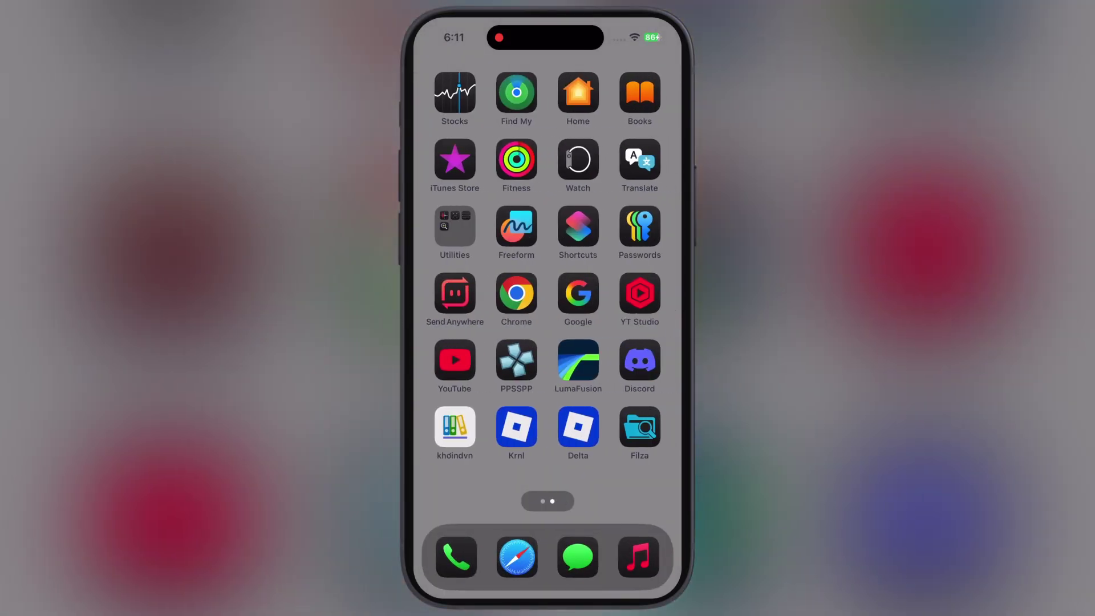
# - Launch Filza from the Home Screen and bring up its activation sheet
pyautogui.click(638, 427)
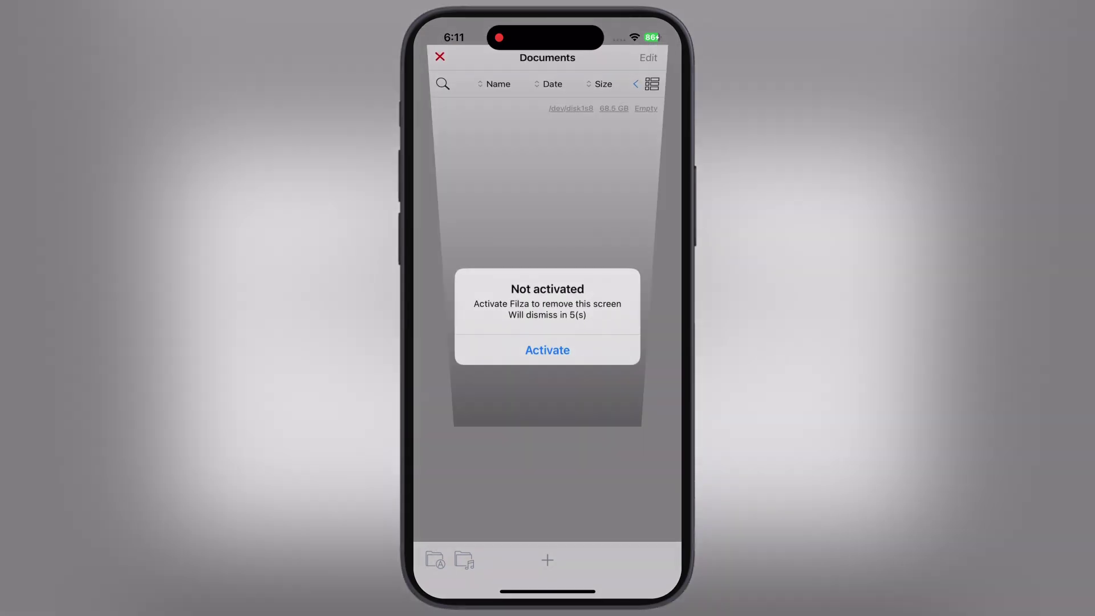
pyautogui.click(548, 350)
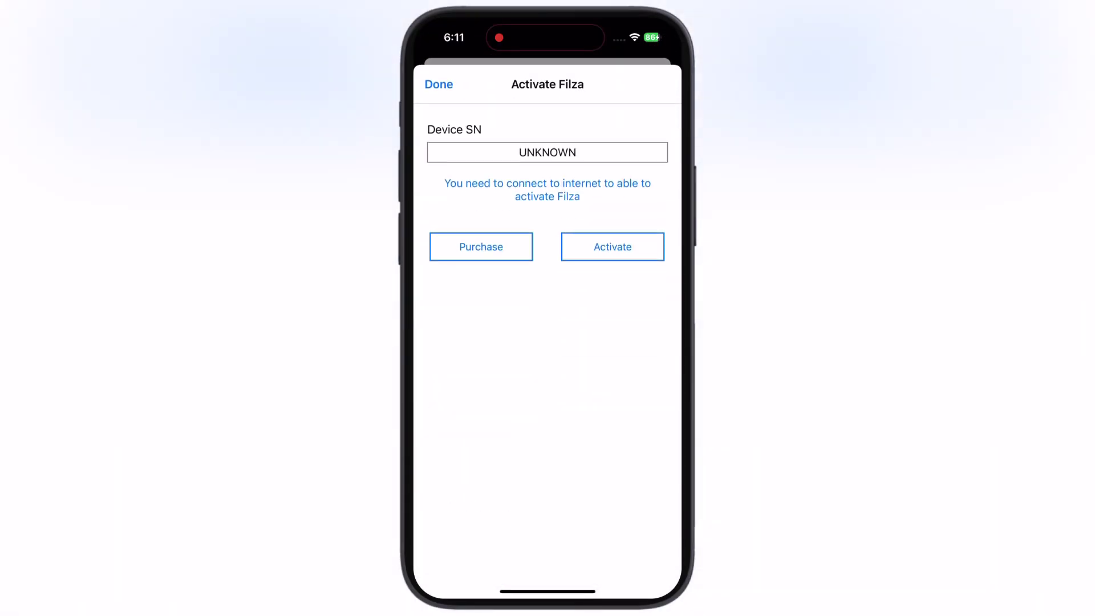